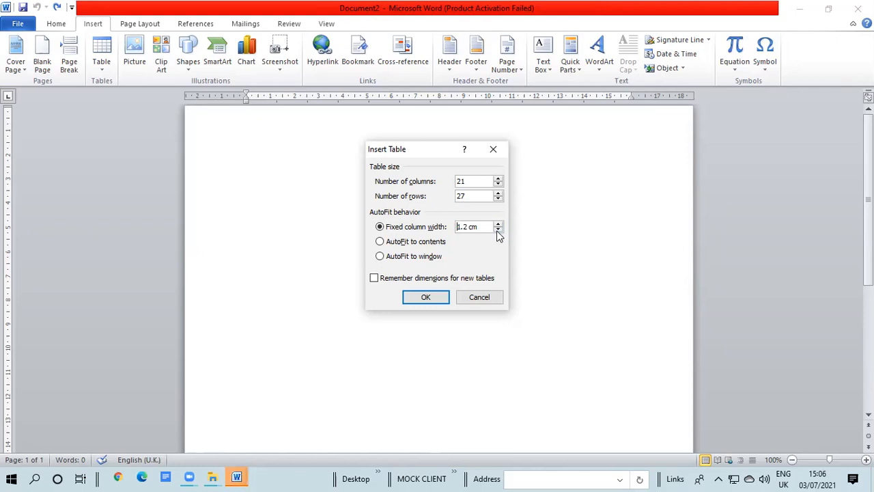
Insert a 21-column, 27-row table autofitted to the window with its dimensions remembered, and undo the insertion
click(498, 231)
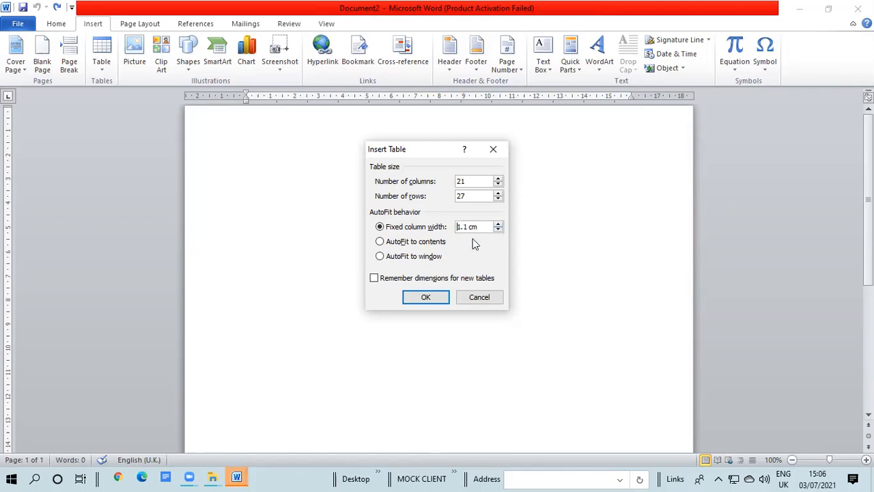
click(383, 247)
click(383, 261)
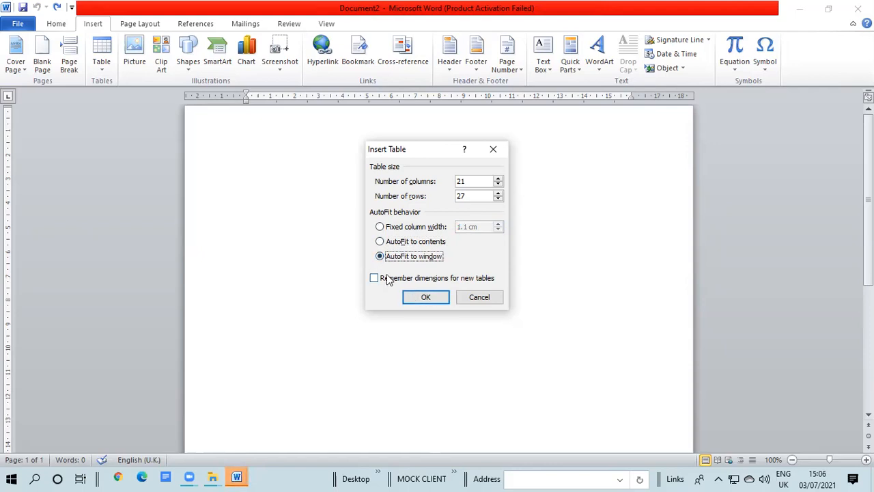
click(374, 279)
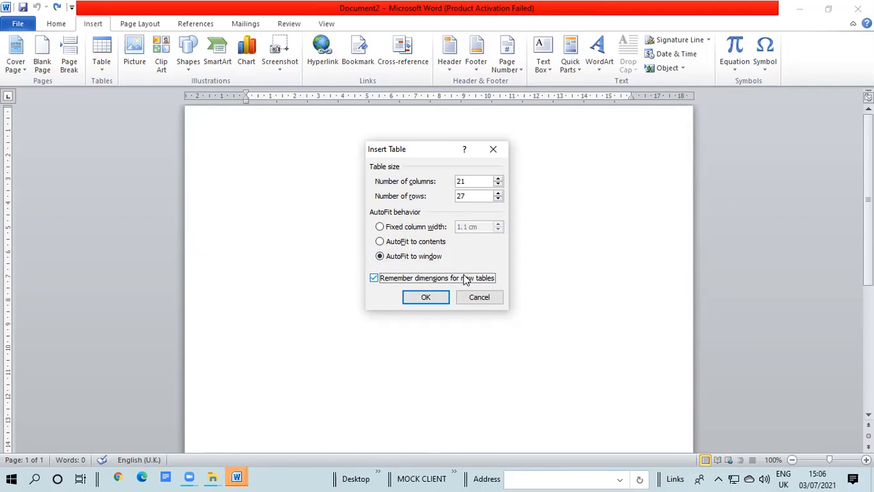
click(437, 298)
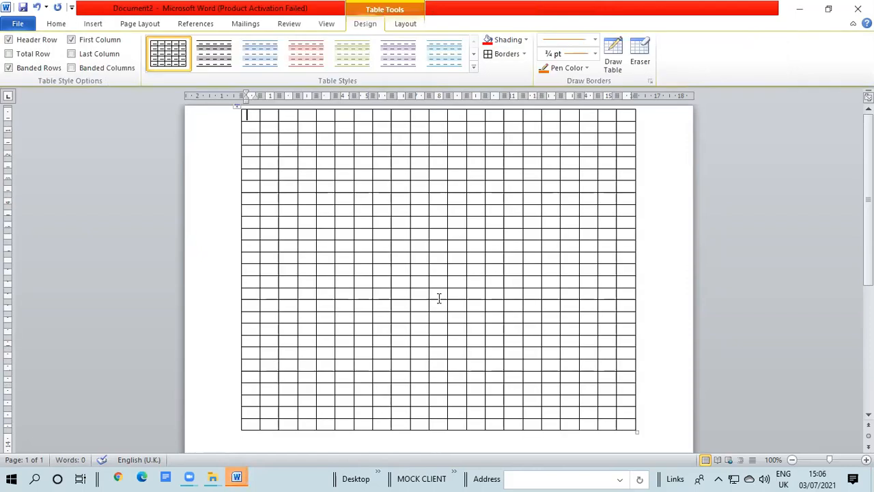
key(ctrl+z)
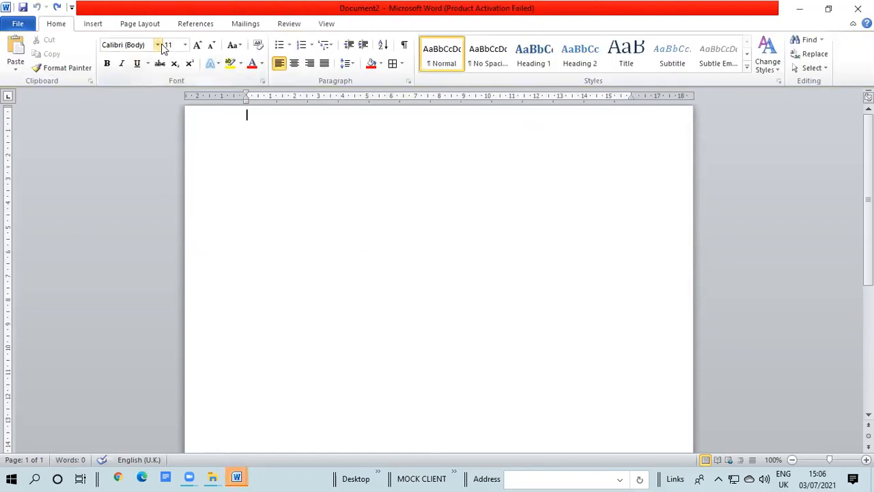
Insert a table with 10 columns, 20 rows and a fixed column width, and enlarge it down the page
click(94, 26)
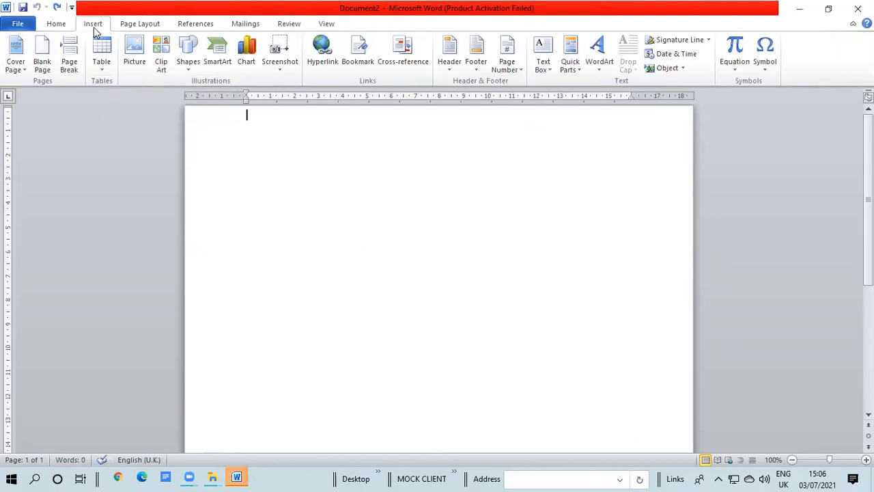
click(102, 65)
click(125, 196)
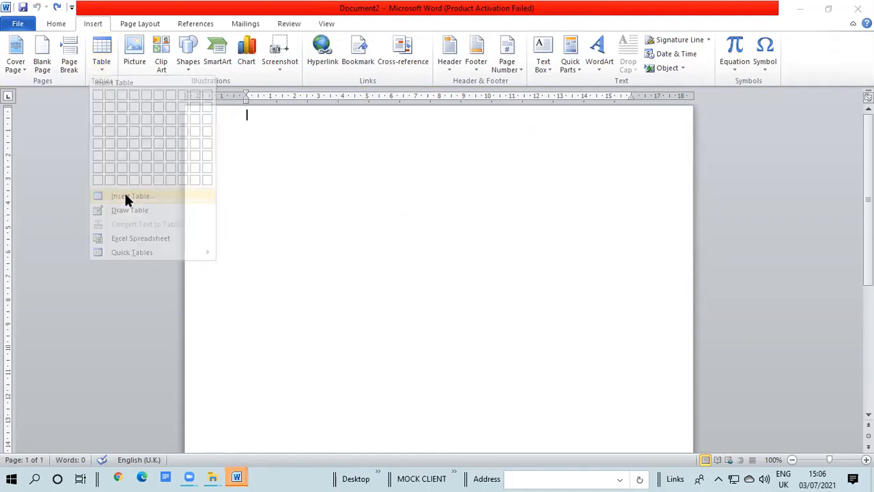
text(10)
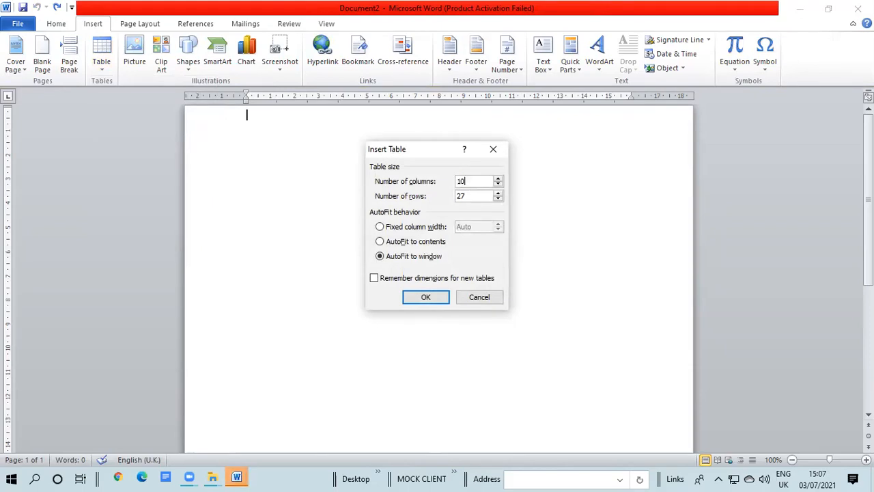
text(20)
click(424, 231)
click(427, 298)
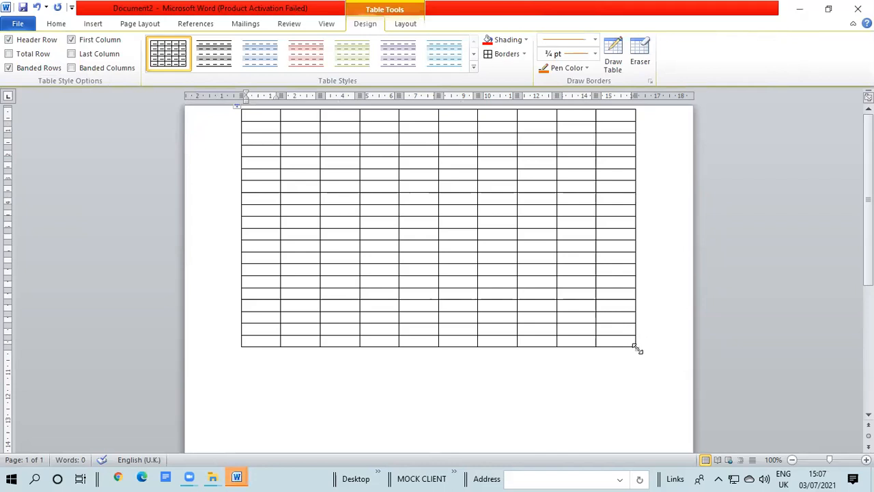
drag(637, 349, 648, 430)
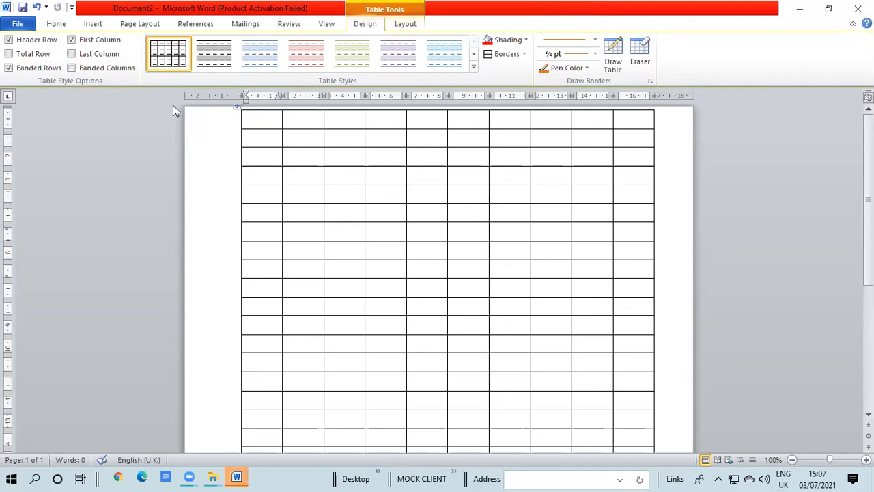
Draw over the first column's right border and two neighbouring row borders of the table with Draw Table
click(94, 23)
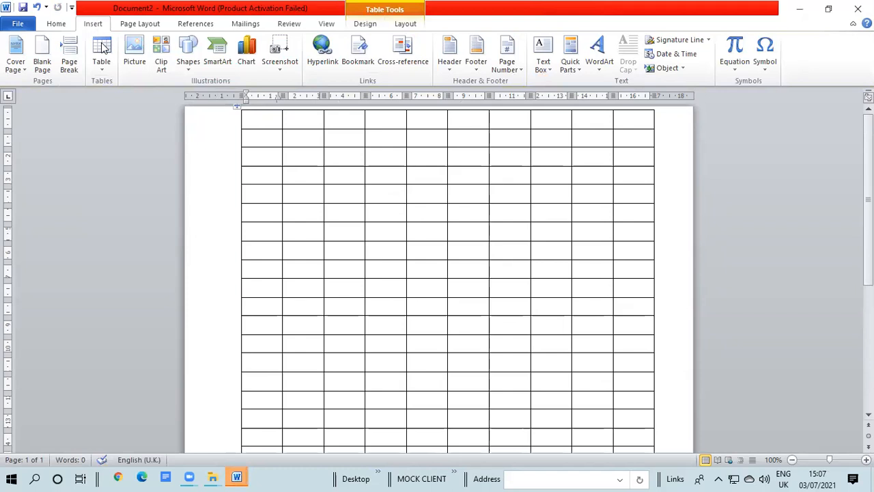
click(107, 67)
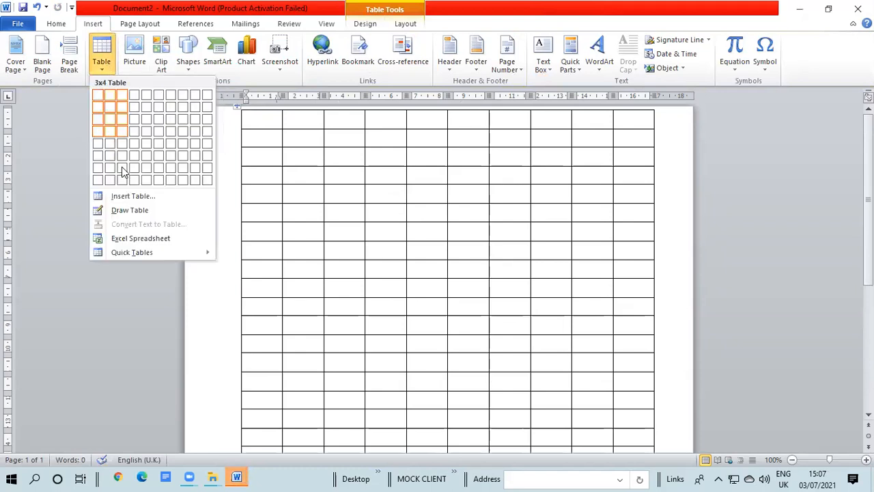
click(155, 213)
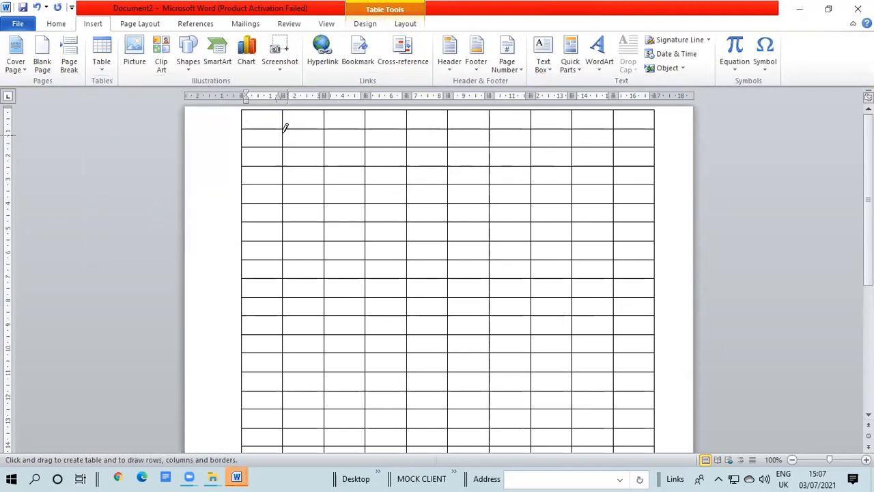
drag(286, 113, 281, 437)
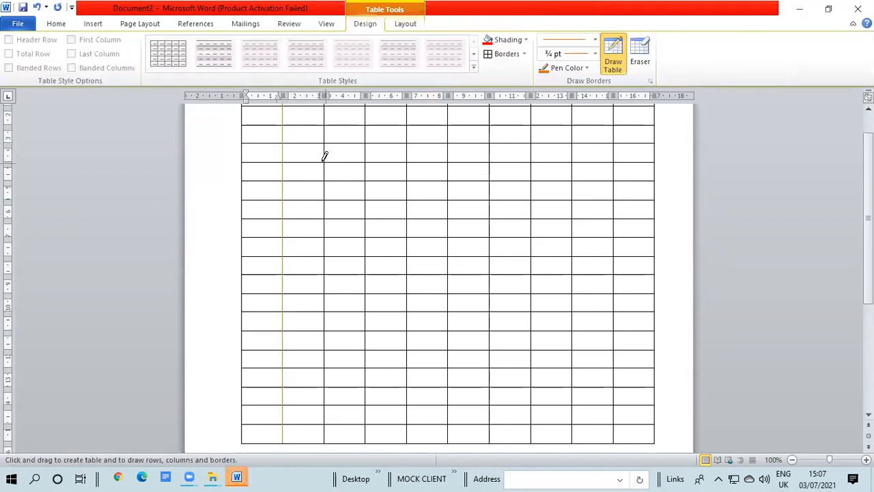
drag(247, 143, 659, 142)
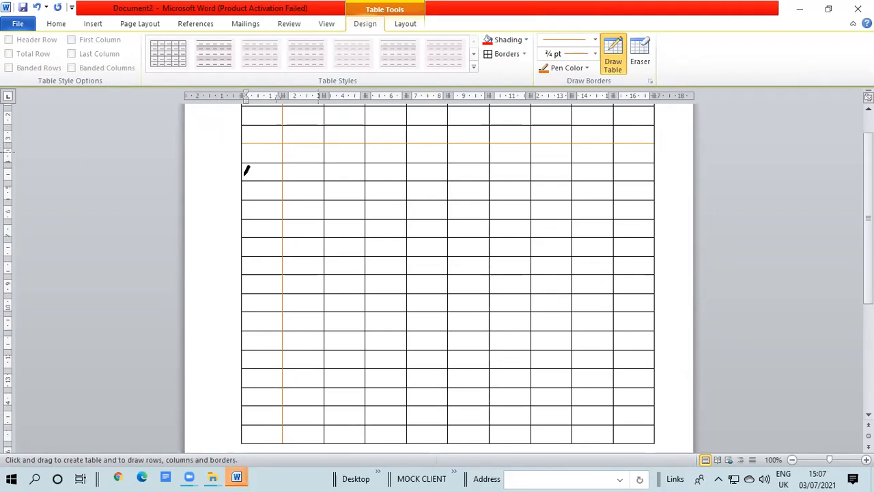
drag(247, 161, 624, 161)
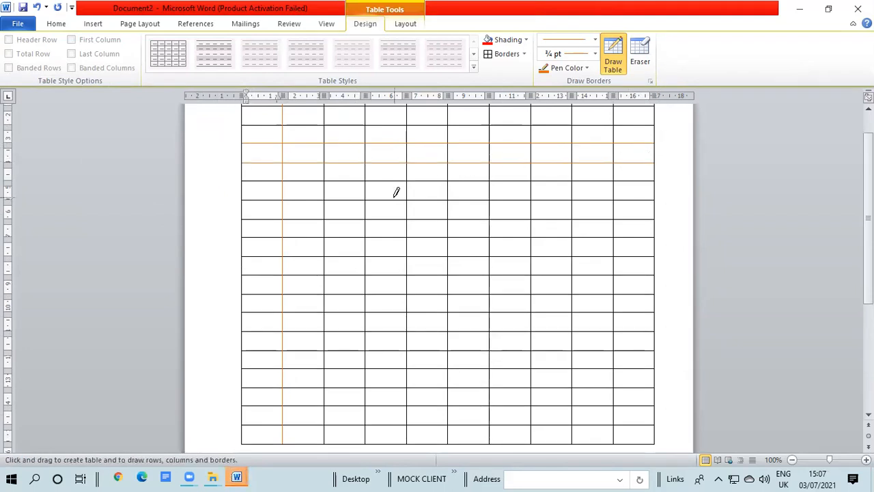
Undo the drawn borders, the table resize and the table insertion to return to a blank page
key(ctrl+z)
key(ctrl+z)
key(ctrl+z)
key(ctrl+z)
key(ctrl+z)
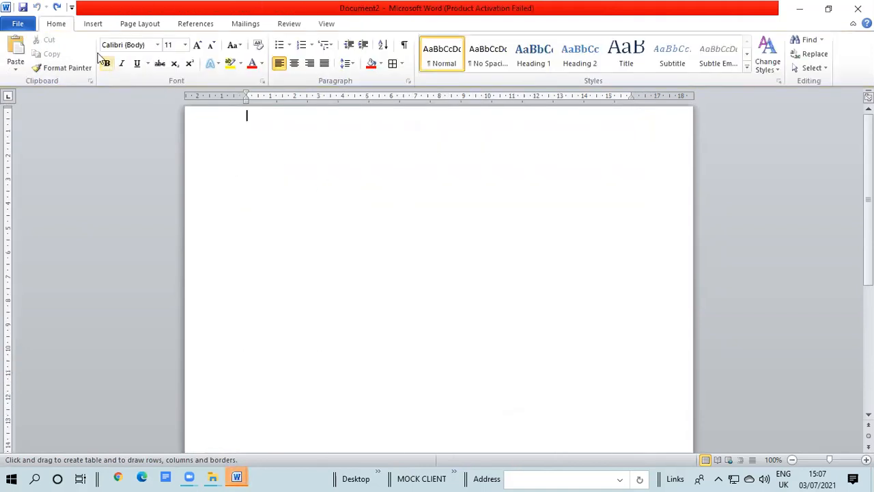
Draw a table outline about 9 cm wide and 10.5 cm high near the top of the page with Draw Table
click(92, 24)
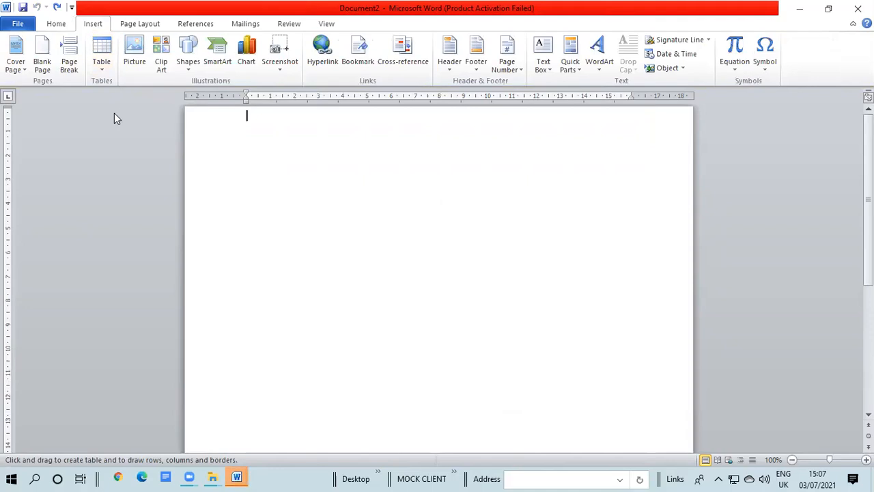
click(105, 68)
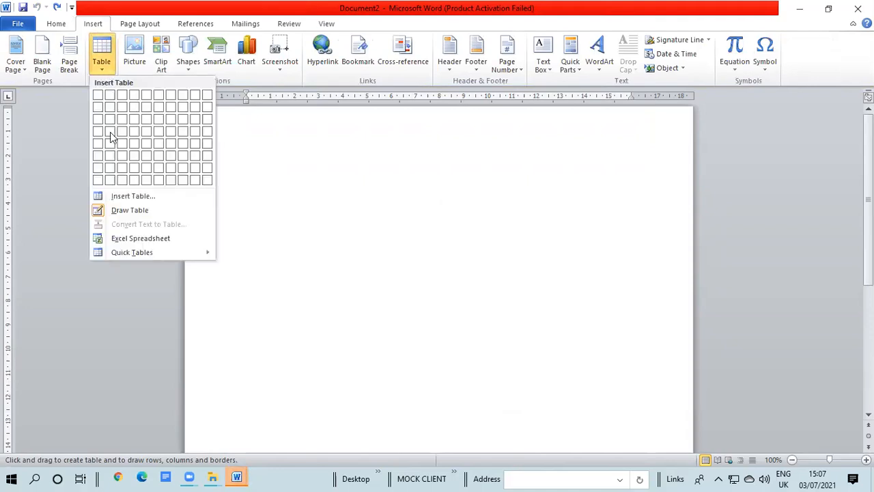
click(132, 213)
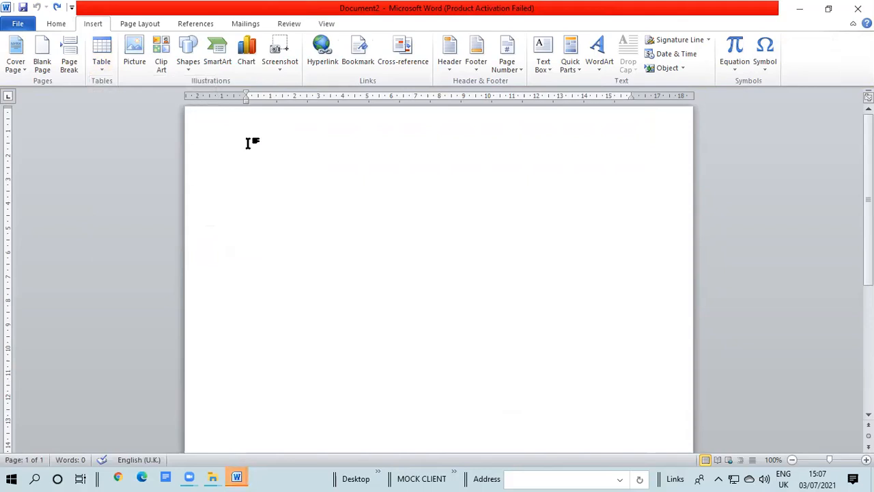
click(106, 67)
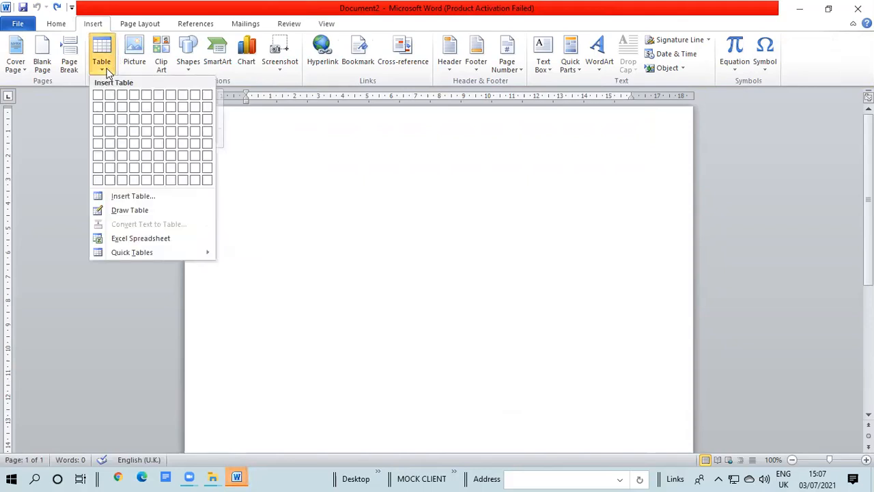
click(139, 215)
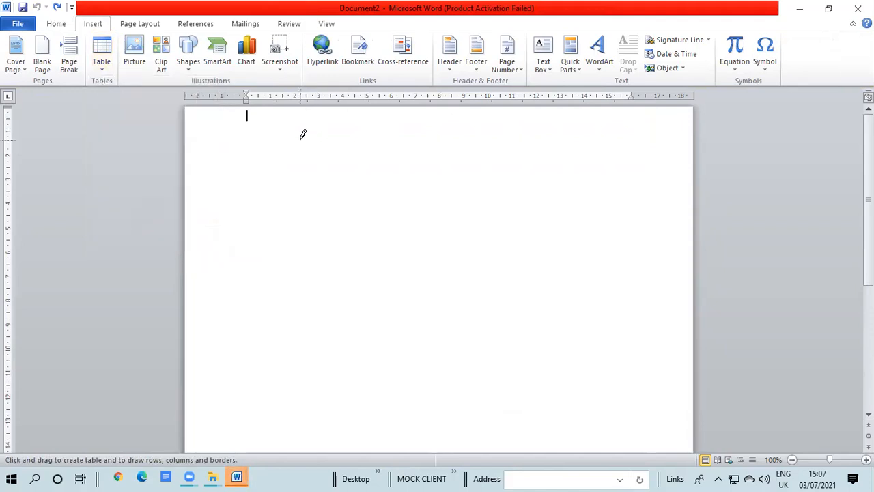
mouse_move(303, 135)
mouse_down()
mouse_move(309, 287)
mouse_move(387, 407)
mouse_move(526, 392)
mouse_up()
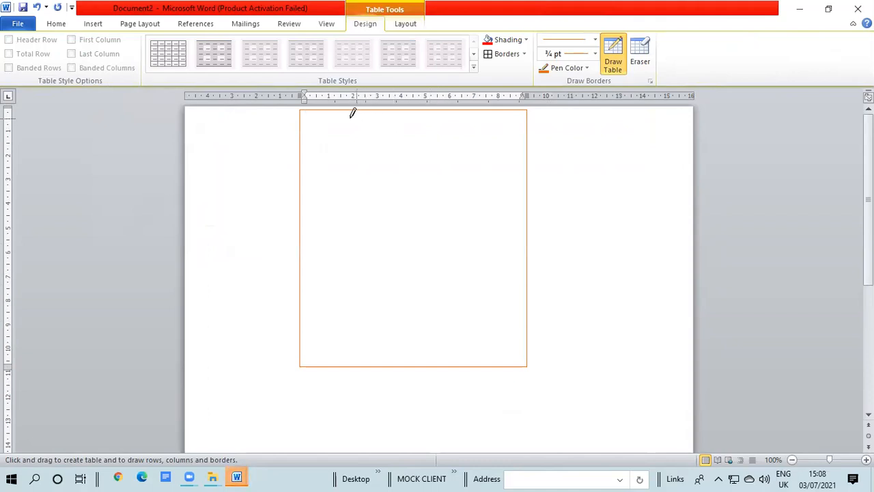
Draw three vertical and four horizontal lines to divide the table into four columns and five rows
drag(351, 110, 338, 287)
drag(414, 110, 416, 243)
drag(468, 111, 468, 205)
drag(298, 143, 490, 145)
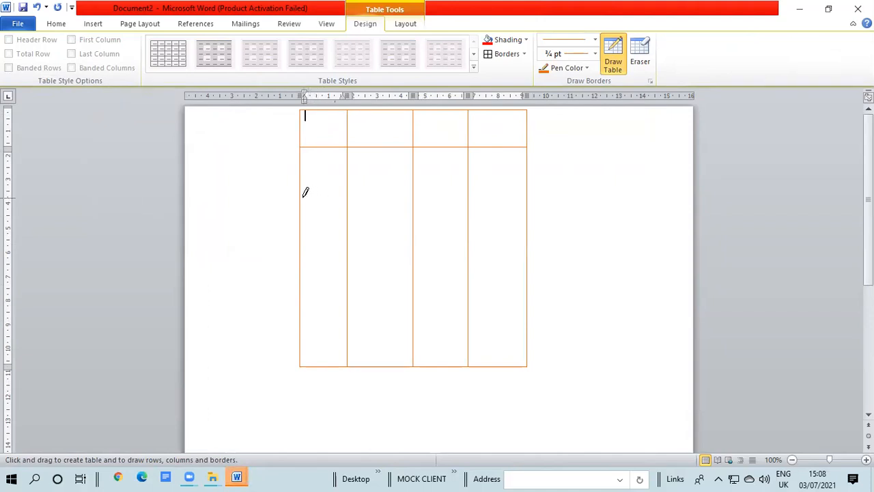
drag(300, 197, 499, 191)
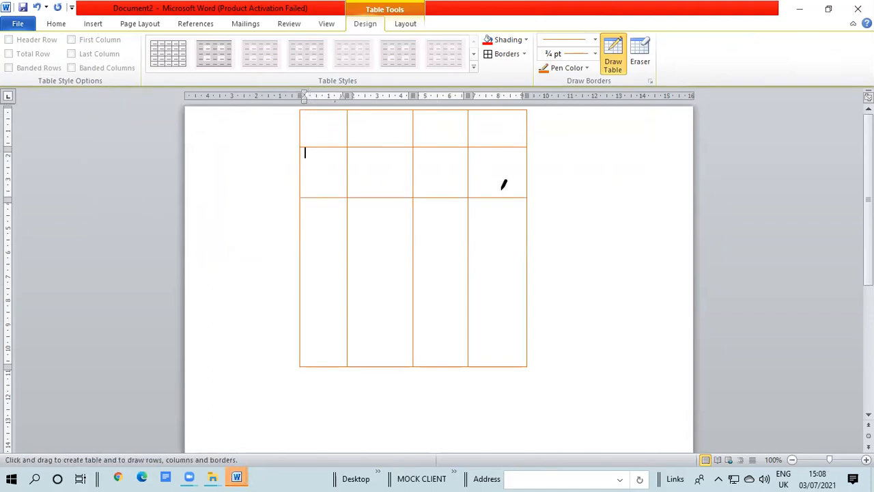
drag(300, 243, 501, 249)
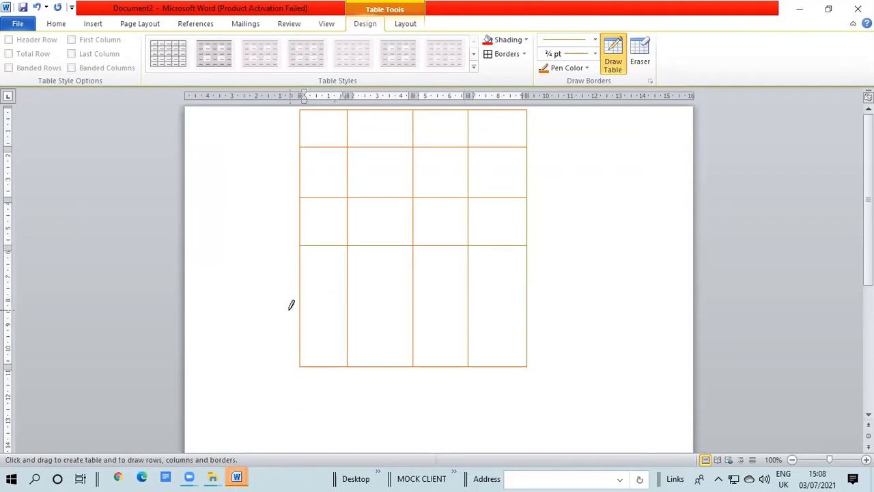
drag(302, 297, 514, 296)
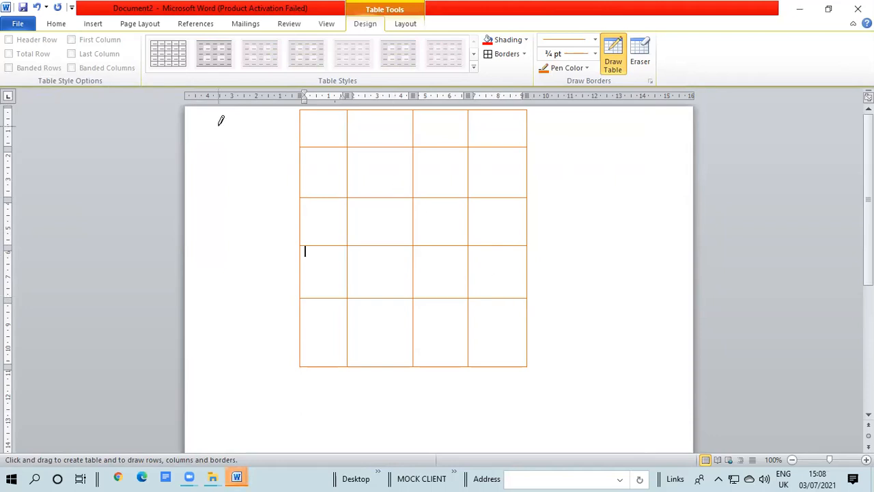
Insert an Excel spreadsheet into the fourth row's first cell and dismiss the Office activation wizard
click(96, 24)
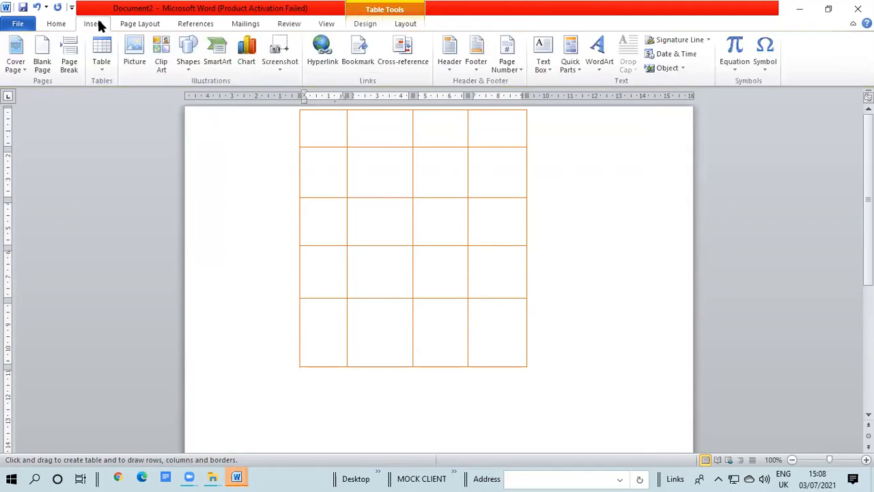
click(110, 68)
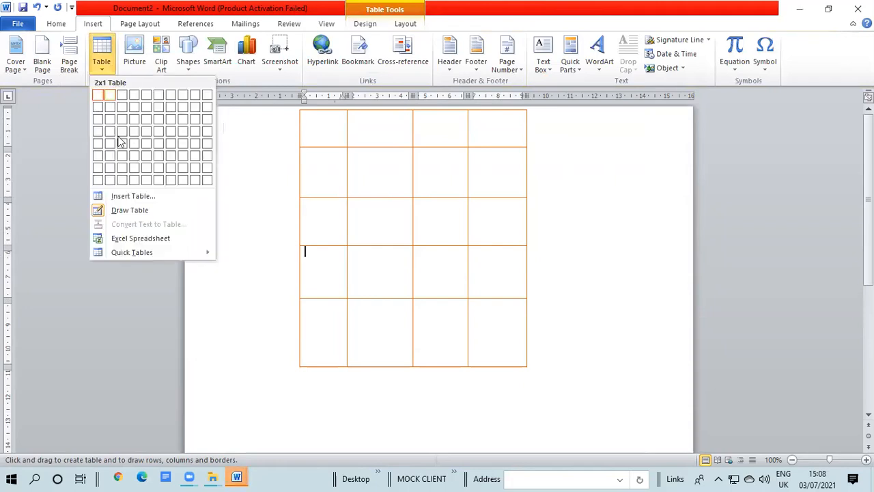
click(169, 240)
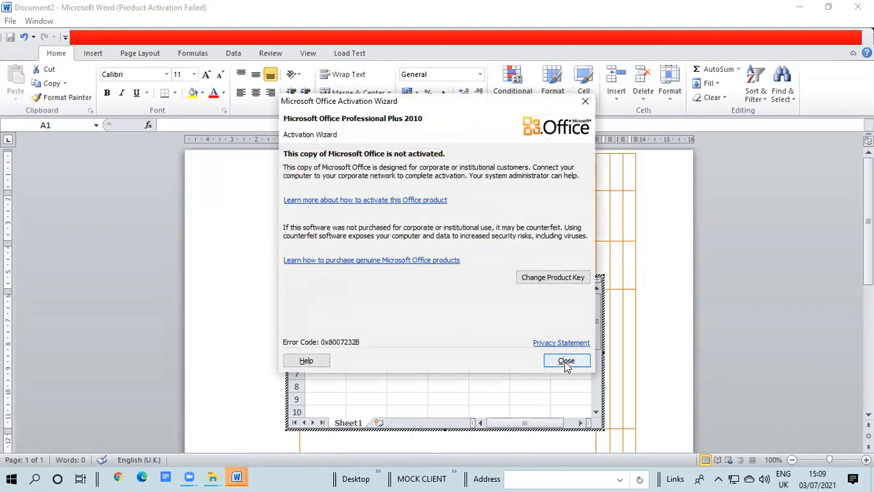
click(566, 361)
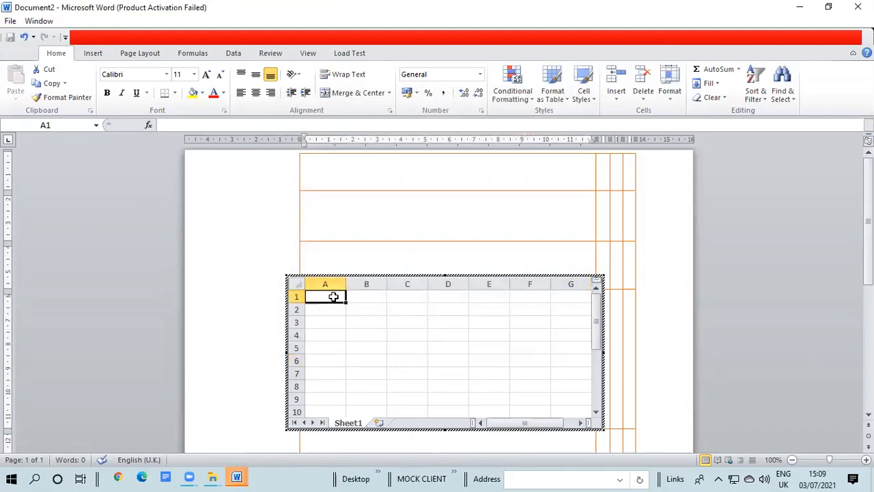
Enter 20, 30, 60, 60, 50, 40 and 60 in cells A1 to A7 of the embedded spreadsheet
text(20)
key(Return)
text(30)
key(Return)
text(60)
key(Return)
text(60)
key(Return)
text(50)
key(Return)
text(40)
key(Return)
text(60)
key(Return)
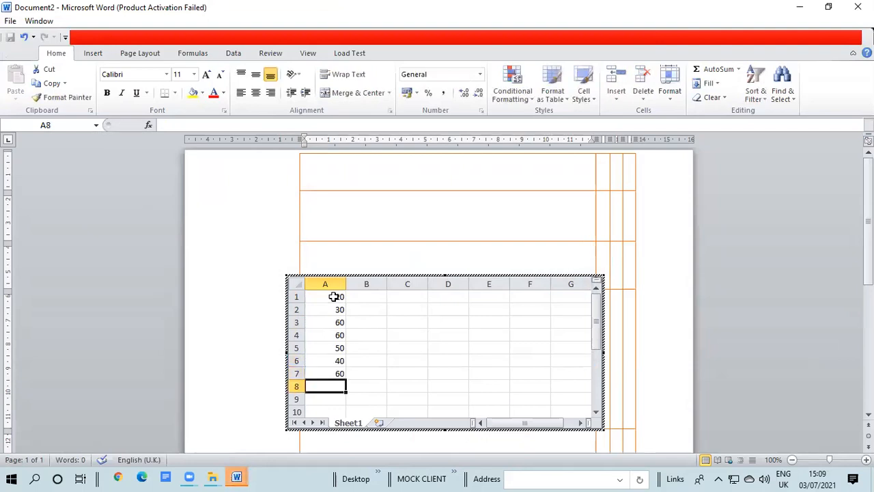
Enter 80, 60, 40, 90, 40, 80 and 60 in cells B1 to B7 of the embedded spreadsheet
click(360, 301)
text(80)
key(Return)
text(60)
key(Return)
text(40)
key(Return)
text(90)
key(Return)
text(40)
key(Return)
text(80)
key(Return)
text(6)
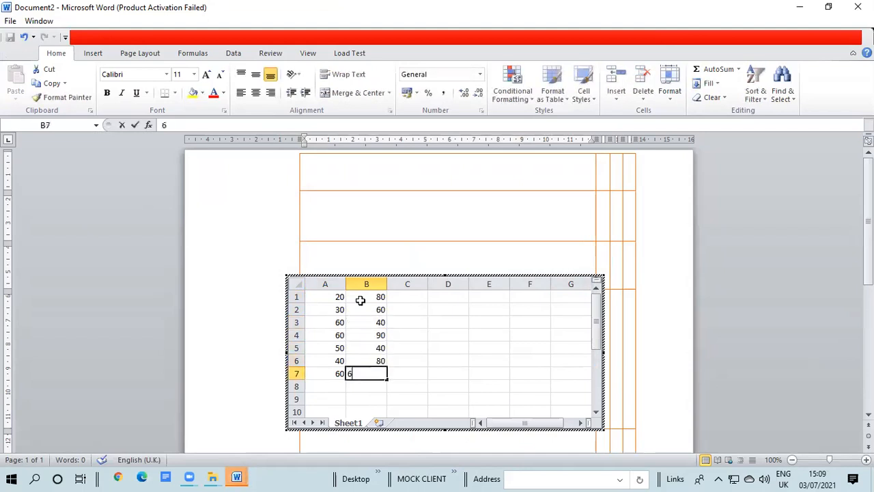
text(0)
key(Return)
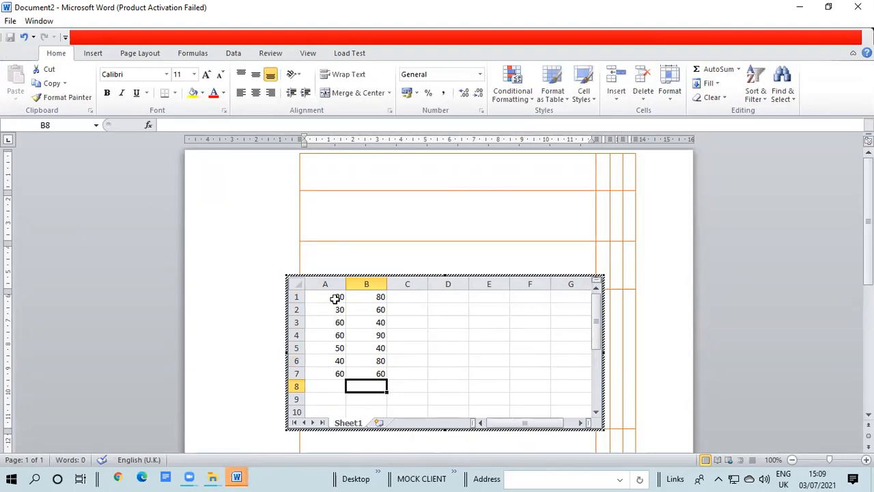
Copy cells A1 to A7 of the embedded spreadsheet and paste them into the first cell of the table's second row
click(336, 298)
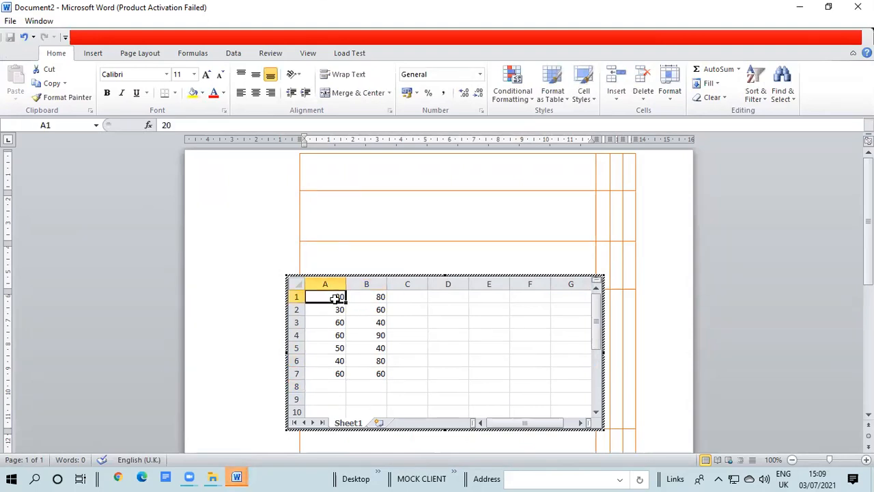
key(shift+Down)
key(shift+Down)
key(shift+Down)
key(shift+Down)
key(shift+Down)
key(shift+Down)
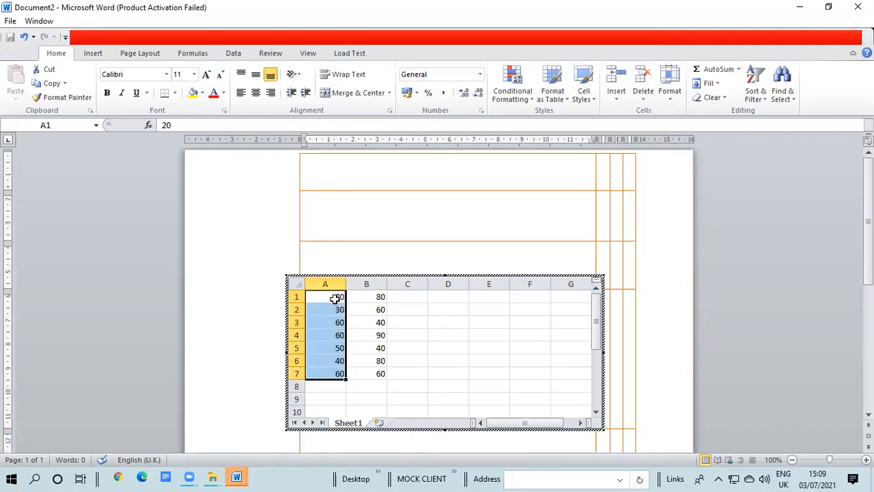
key(ctrl+c)
click(378, 230)
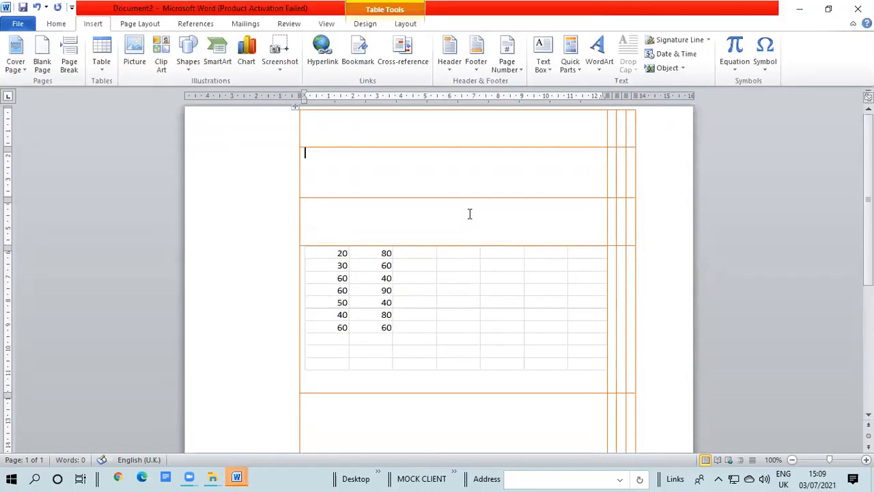
key(ctrl+v)
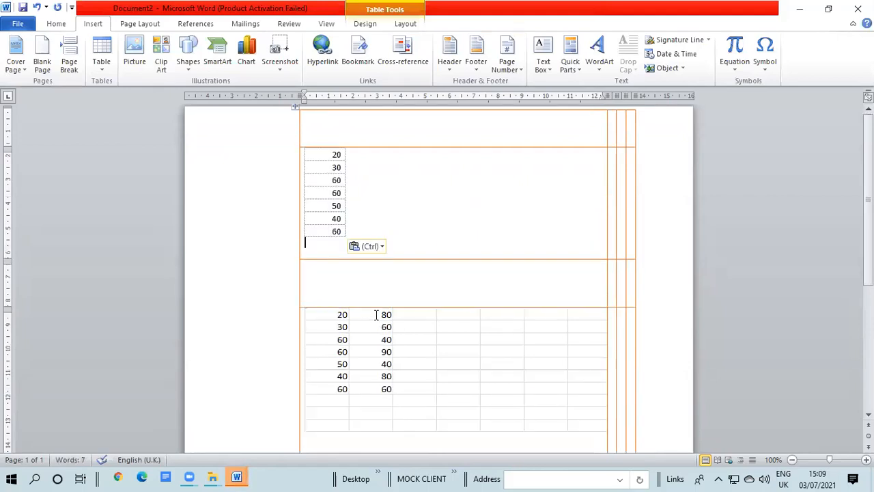
click(375, 314)
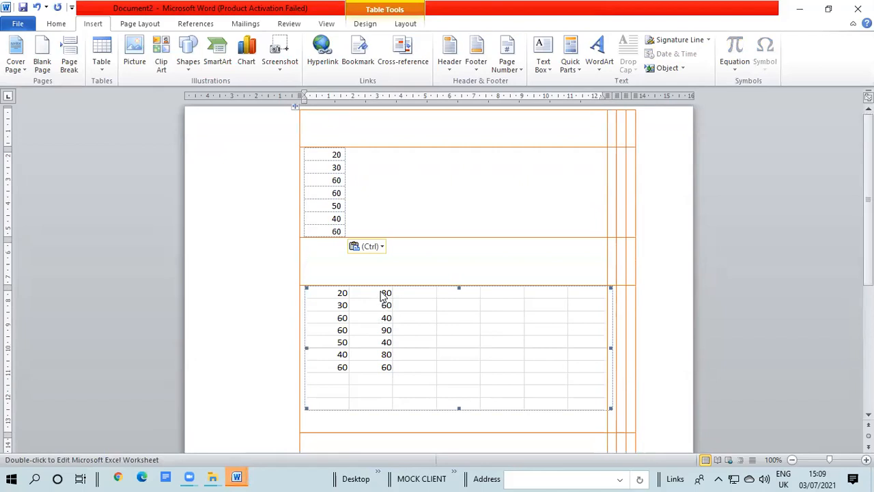
Undo the pasted values and the spreadsheet insertion, and delete the stray letters from the first cell of the table's fourth row
key(ctrl+z)
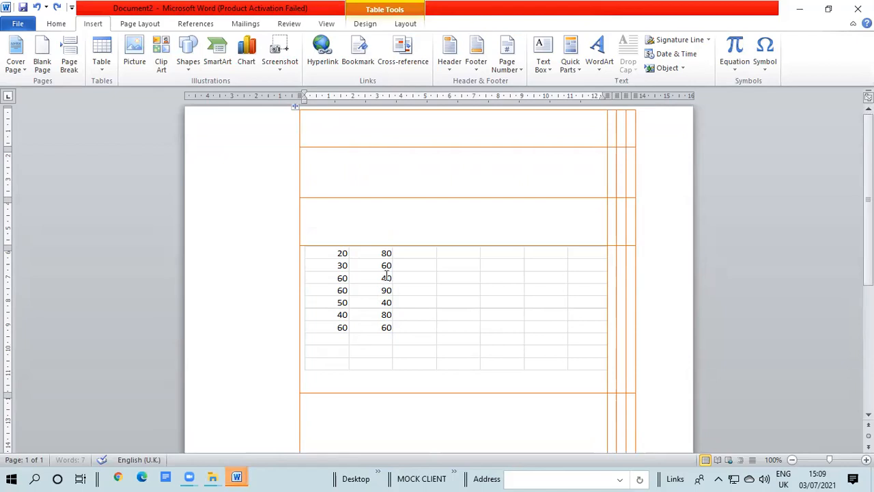
key(ctrl+z)
text(zzzzzz)
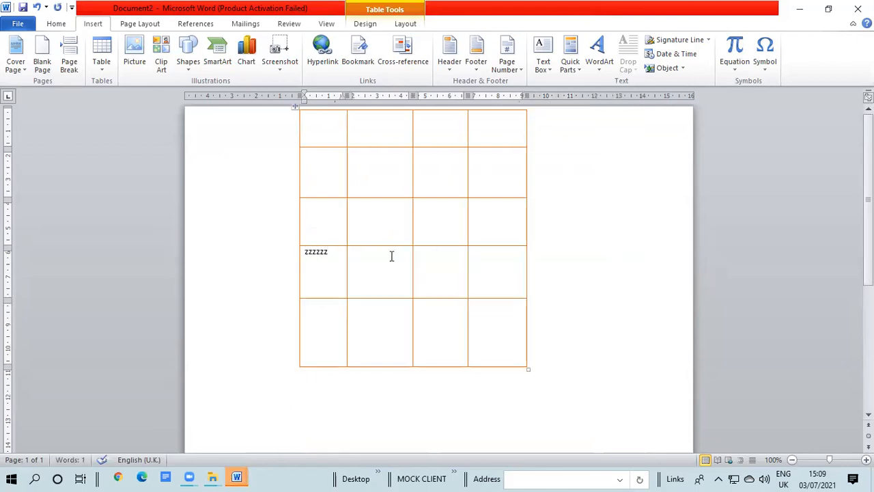
key(BackSpace)
key(BackSpace)
key(BackSpace)
key(BackSpace)
key(BackSpace)
key(BackSpace)
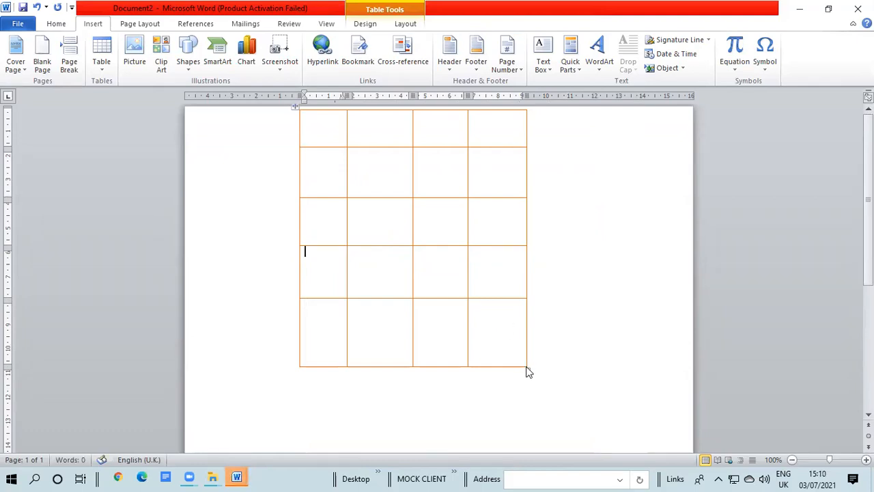
Undo the drawn row and column lines and the table itself until the page is blank
key(ctrl+z)
key(ctrl+z)
key(ctrl+z)
key(ctrl+z)
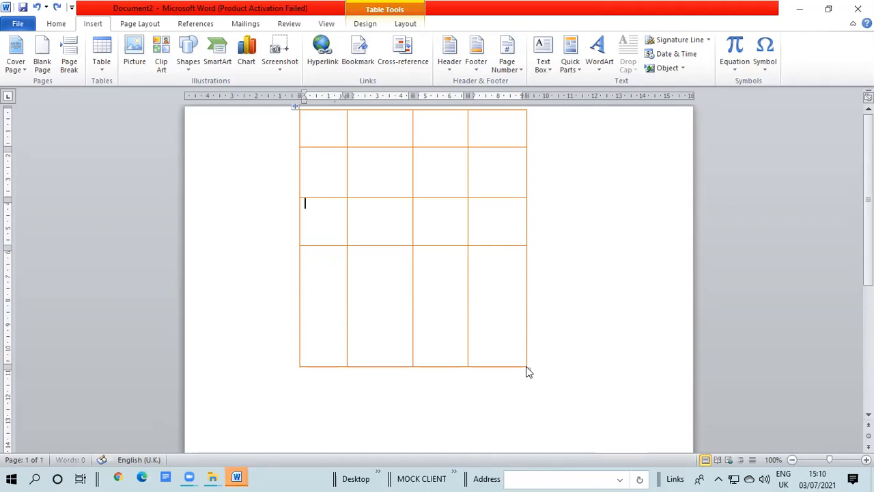
key(ctrl+z)
key(ctrl+z)
key(ctrl+z)
key(ctrl+z)
key(ctrl+z)
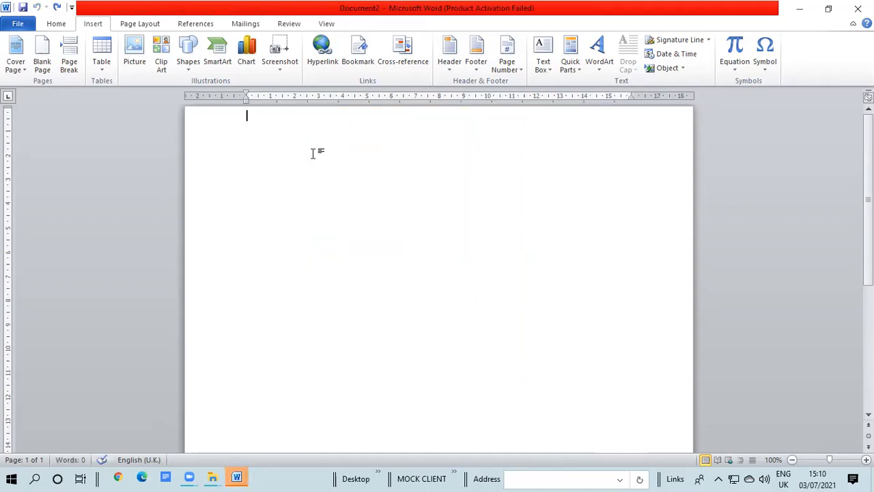
Paste the copied column of values three times in a row on the blank page
key(ctrl+v)
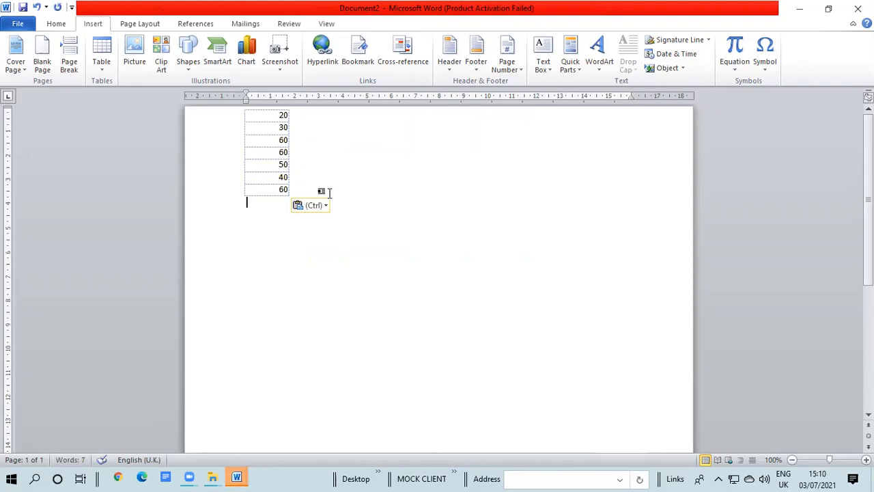
key(ctrl+v)
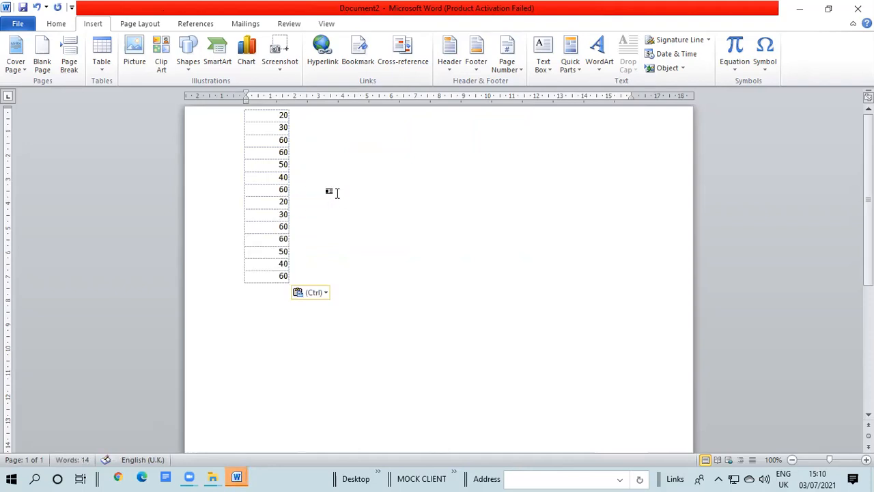
key(ctrl+v)
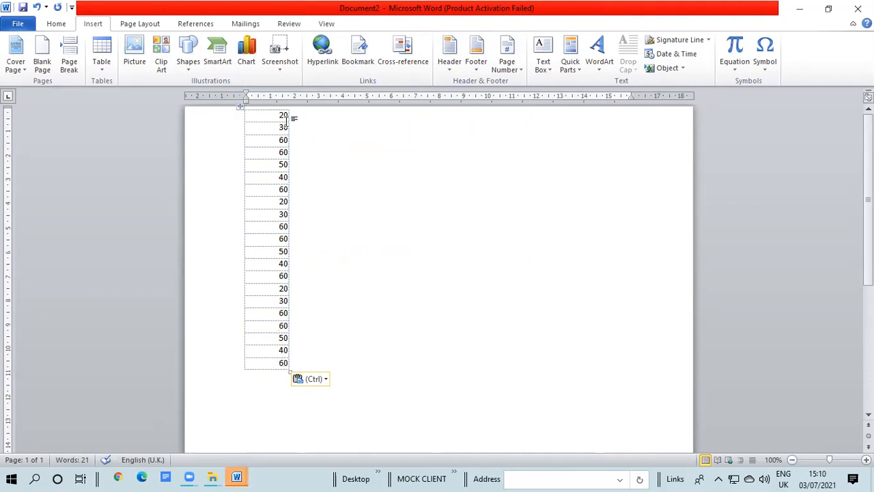
Try widening the pasted column, and undo both the widening and the three pastes
drag(287, 114, 347, 120)
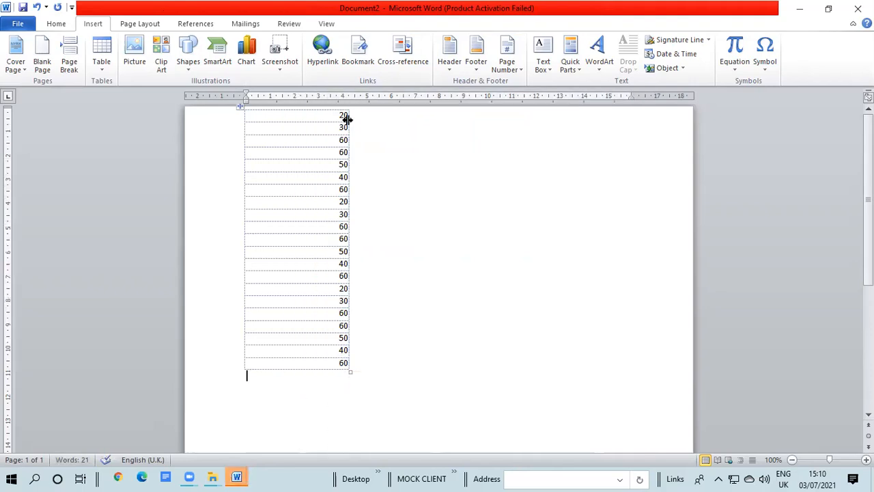
key(ctrl+z)
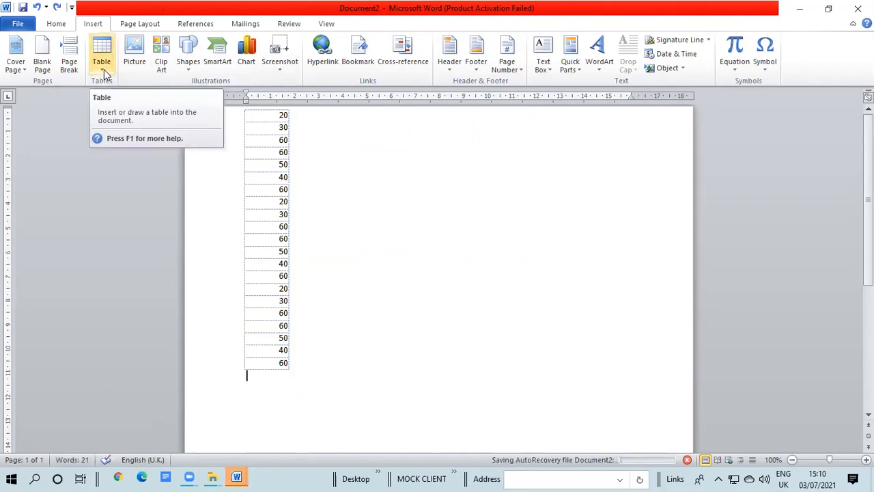
key(ctrl+z)
key(ctrl+z)
key(ctrl+z)
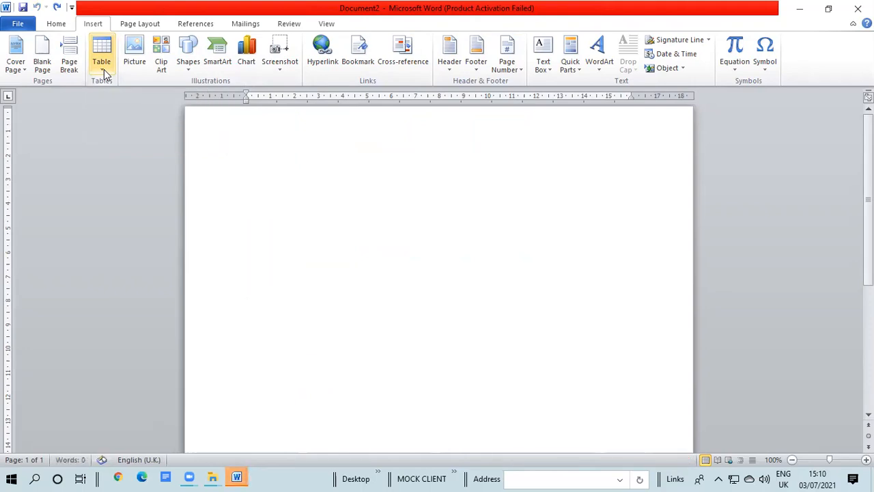
Insert an Excel spreadsheet on the blank page and dismiss the Office activation wizard
click(99, 71)
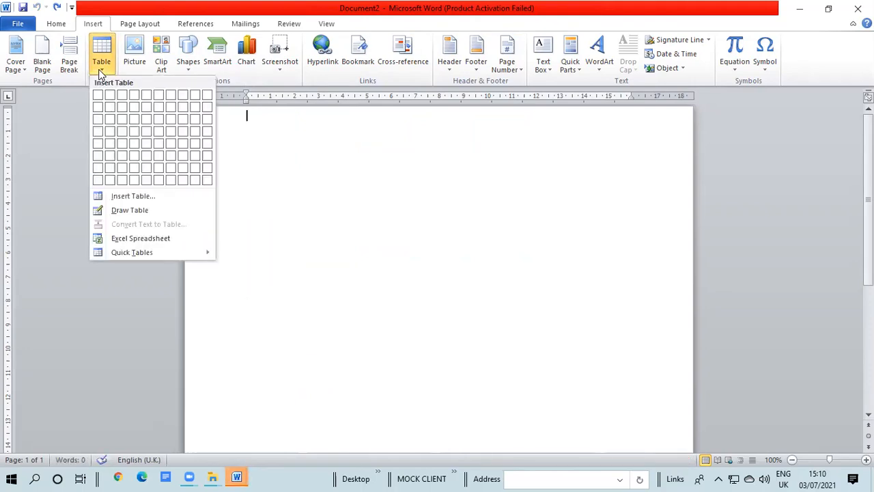
click(151, 239)
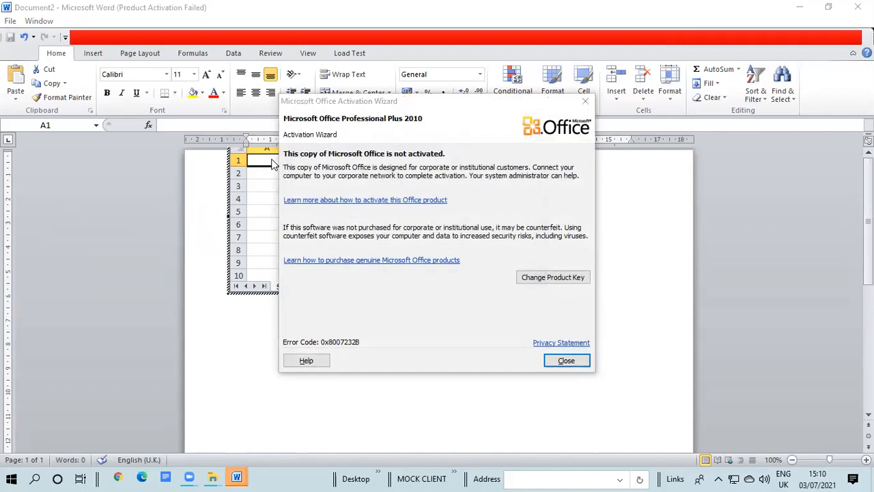
click(561, 359)
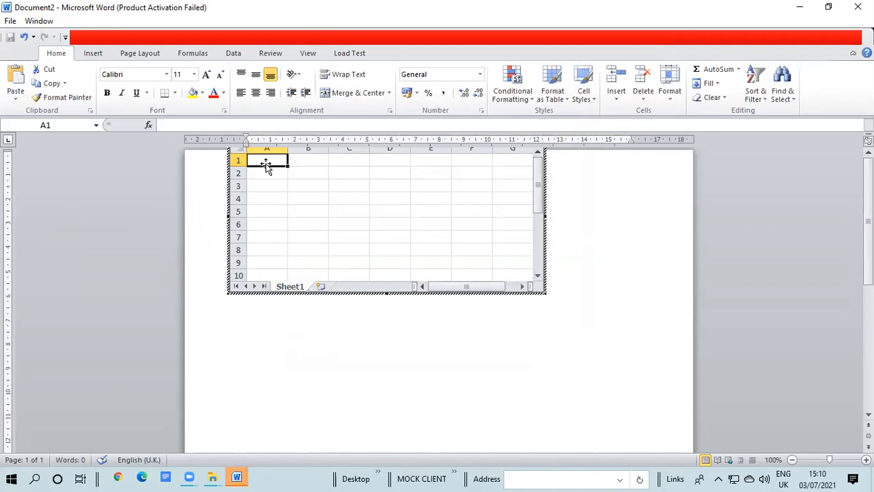
Enter 10, 20, 30, 40, 50, 60, 70 and 80 in cells A1 to A8 of the embedded spreadsheet
text(10)
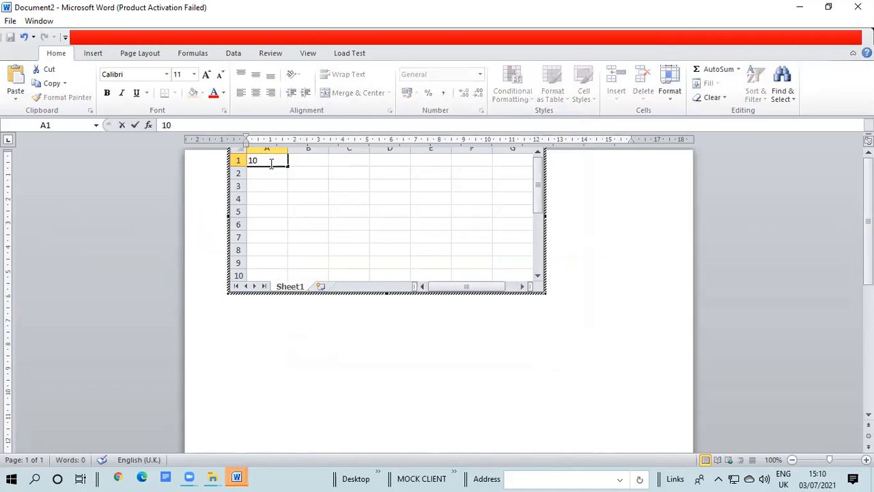
key(Return)
text(20)
key(Return)
text(30)
key(Return)
text(40)
key(Return)
text(50)
key(Return)
text(60)
key(Return)
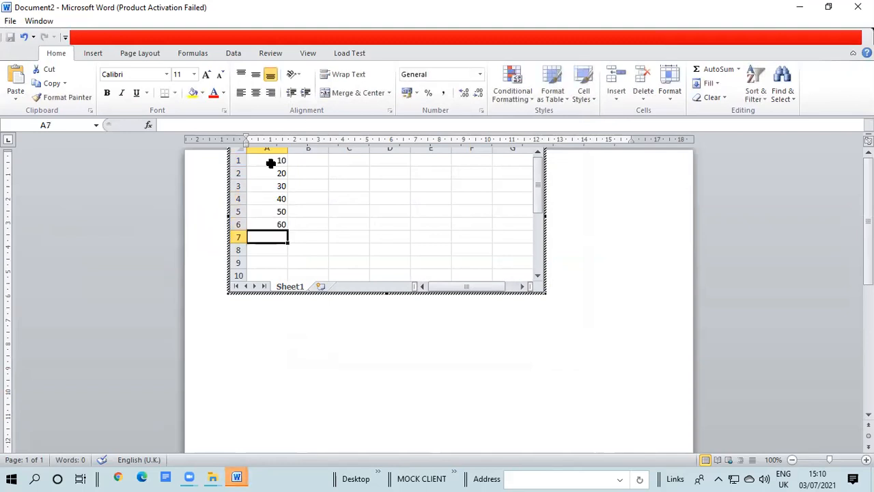
text(70)
key(Return)
text(80)
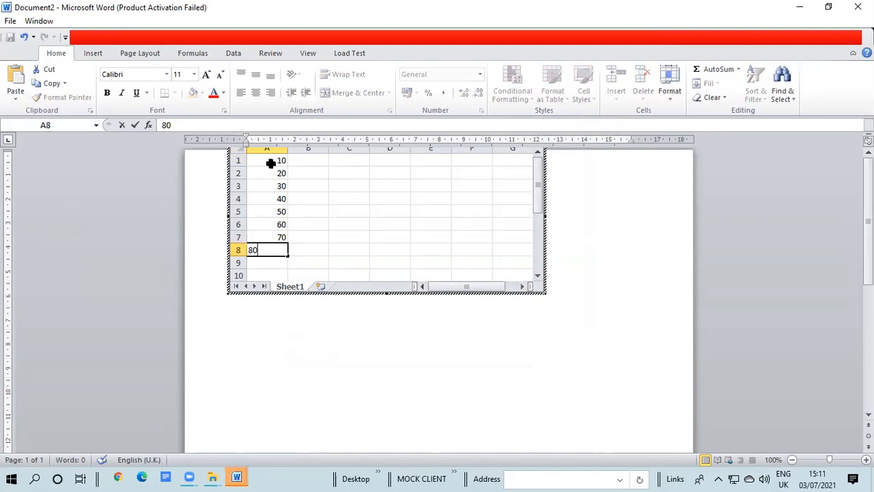
key(Return)
Enter 30, 35, 65, 14, 12, 28, 326 and 354 in cells B1 to B8 of the embedded spreadsheet
click(307, 160)
text(30)
key(Return)
text(35)
key(Return)
text(65)
key(Return)
text(14)
key(Return)
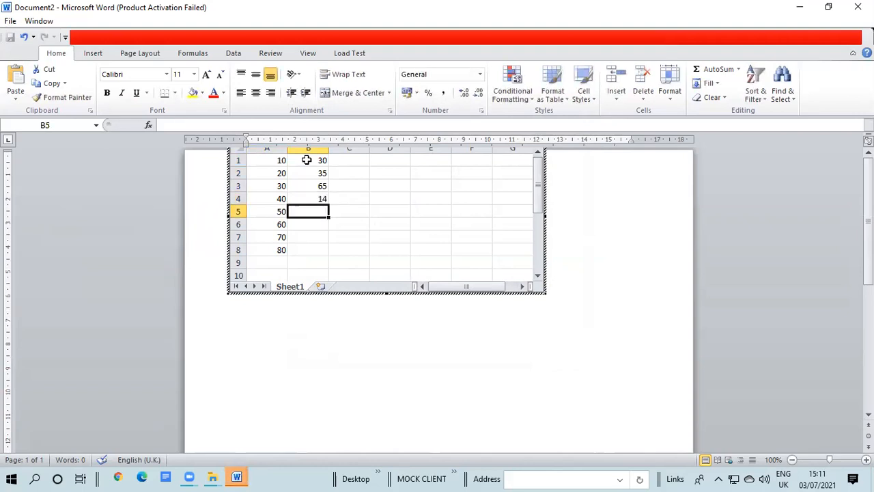
text(12)
key(Return)
text(28)
key(Return)
text(326)
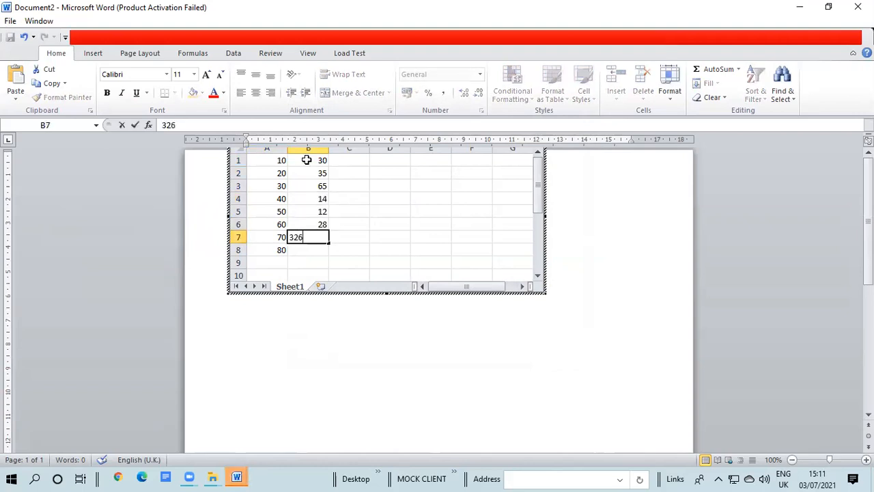
key(Return)
text(354)
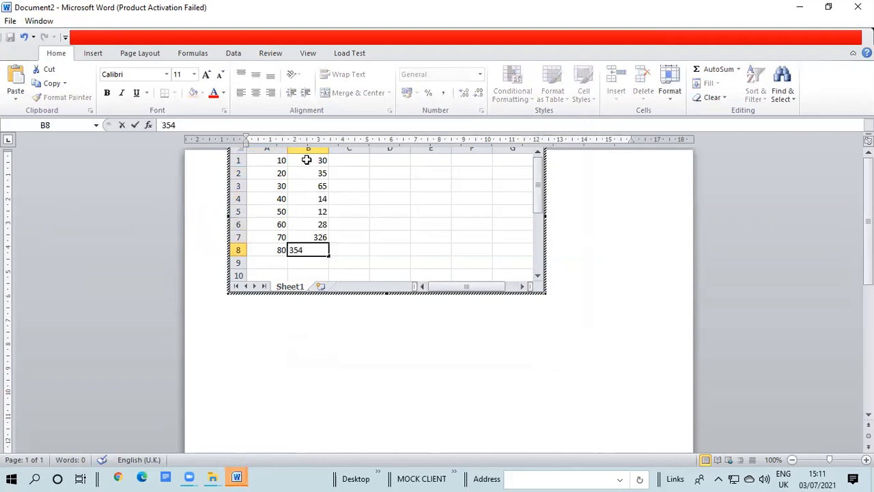
key(Return)
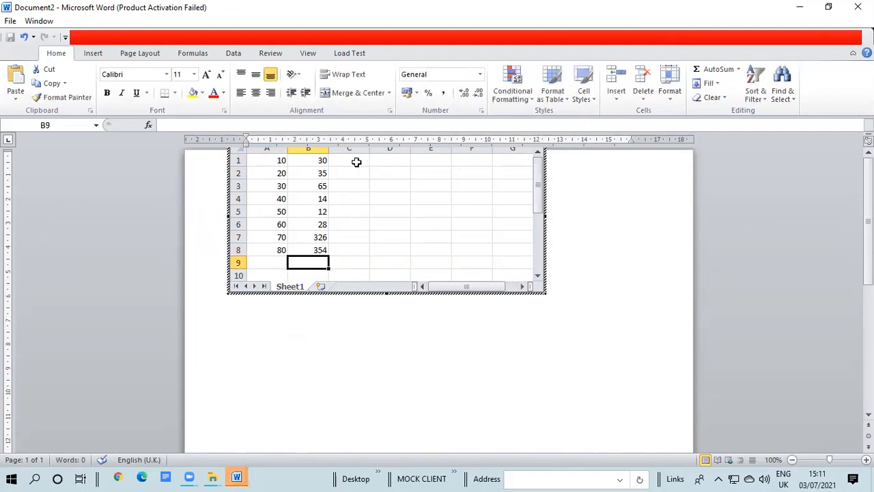
Copy the range A1 to B8 and leave the embedded spreadsheet to return to the document
click(273, 163)
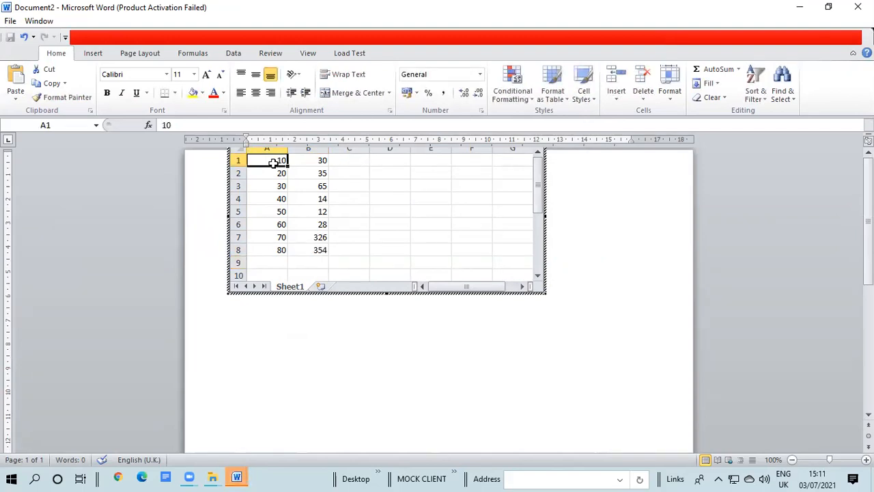
key(shift+Right)
key(shift+Down)
key(shift+Down)
key(shift+Down)
key(shift+Down)
key(shift+Down)
key(shift+Down)
key(shift+Down)
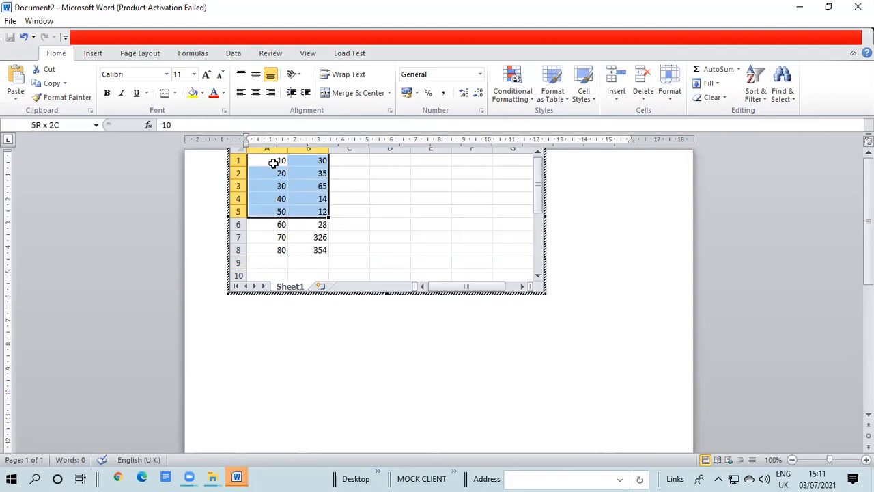
key(ctrl+c)
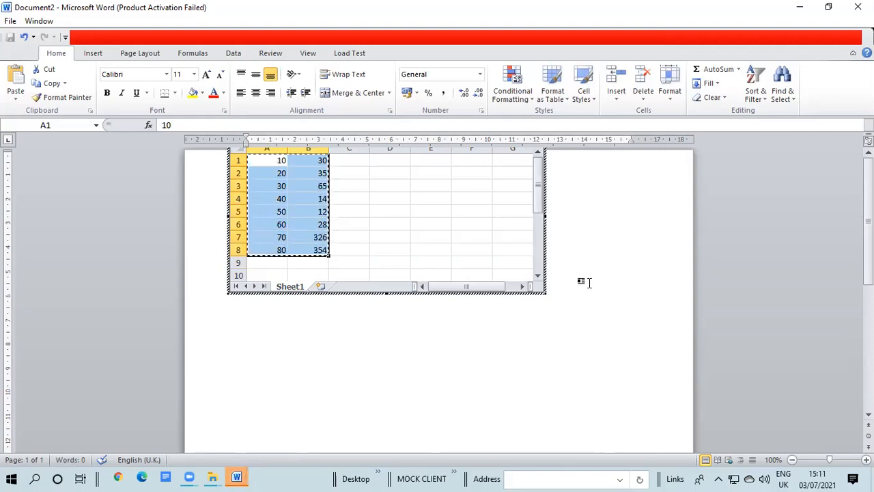
click(588, 283)
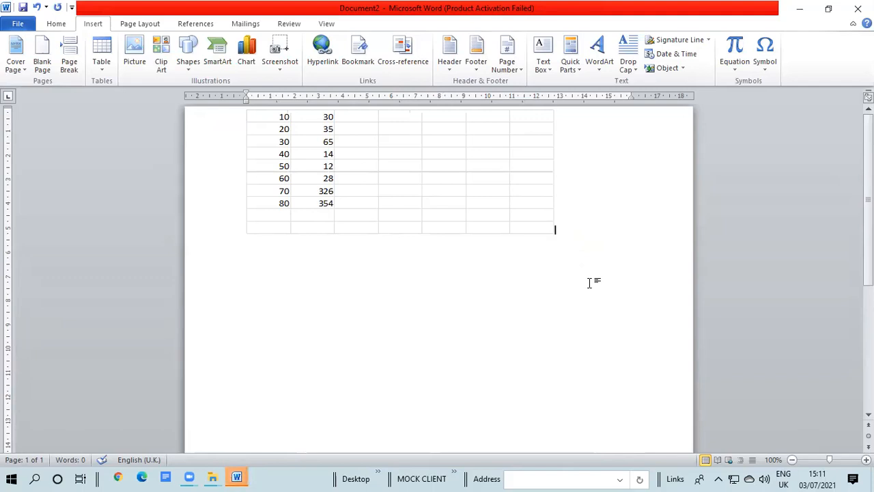
Reopen the embedded spreadsheet and enter 415, 56, 55, 12, 263, 4656, 1 and 13 in cells C1 to C8
click(349, 118)
double_click(348, 118)
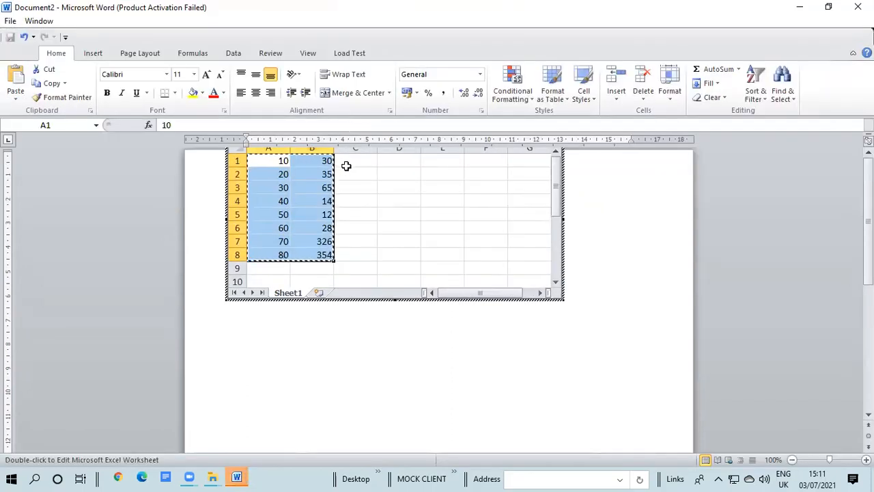
click(345, 165)
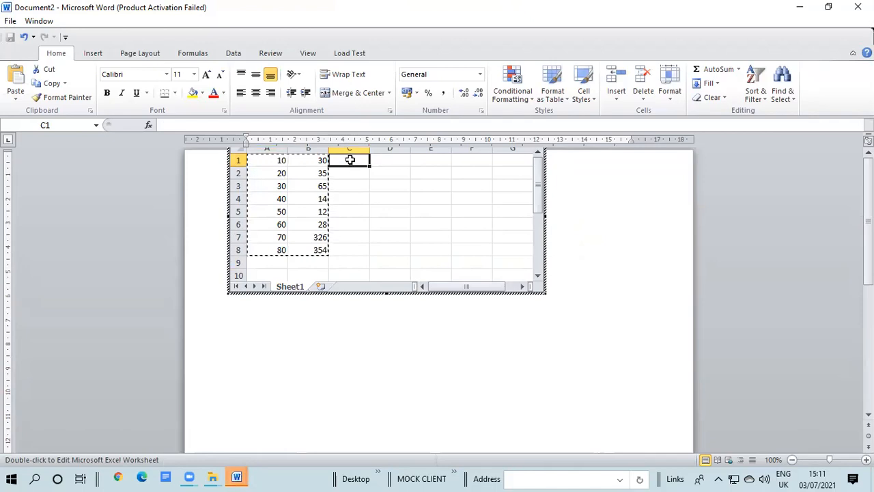
double_click(350, 160)
text(415)
key(Return)
text(56)
key(Return)
text(55)
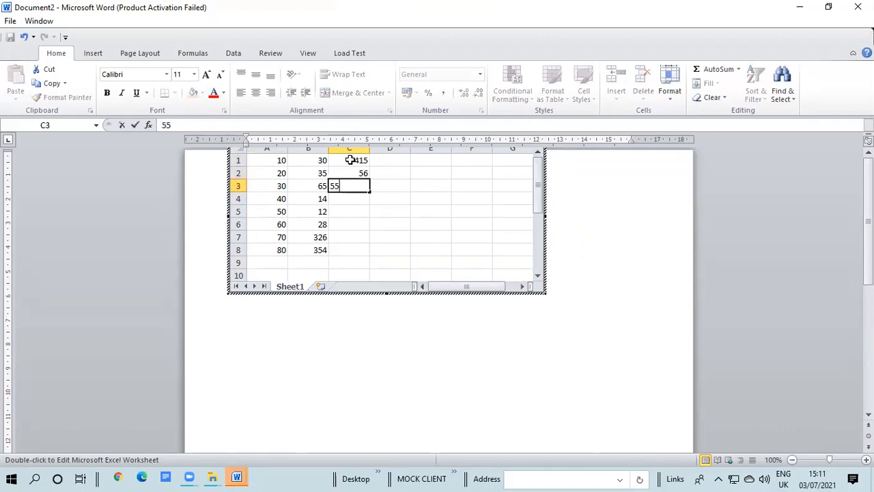
key(Return)
text(12)
key(Return)
text(263)
key(Return)
text(4656)
key(Return)
text(1)
key(Return)
text(13)
key(Return)
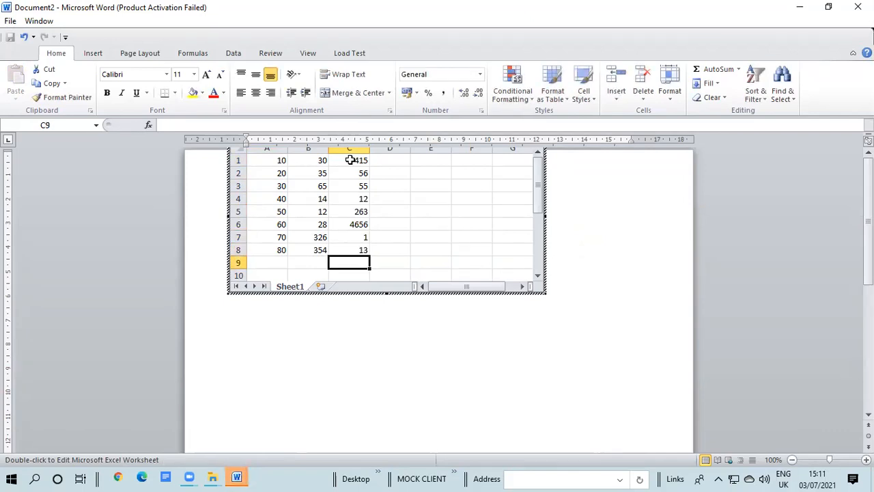
click(350, 159)
double_click(350, 160)
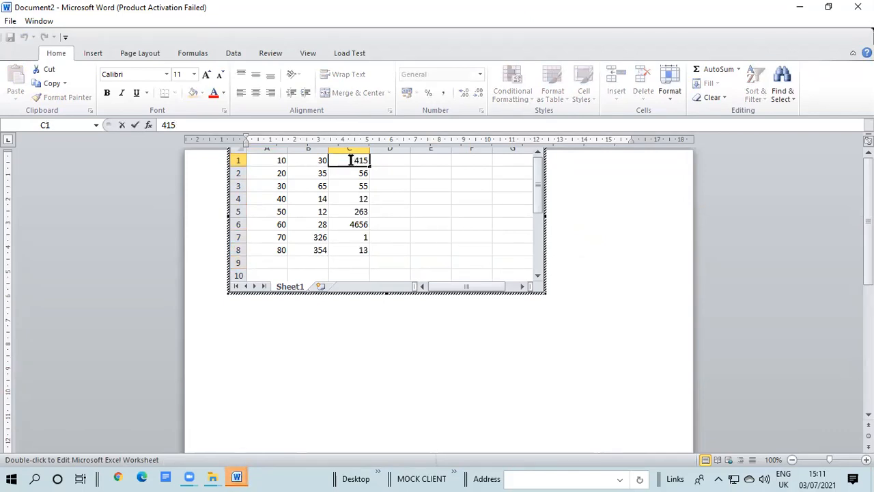
double_click(349, 160)
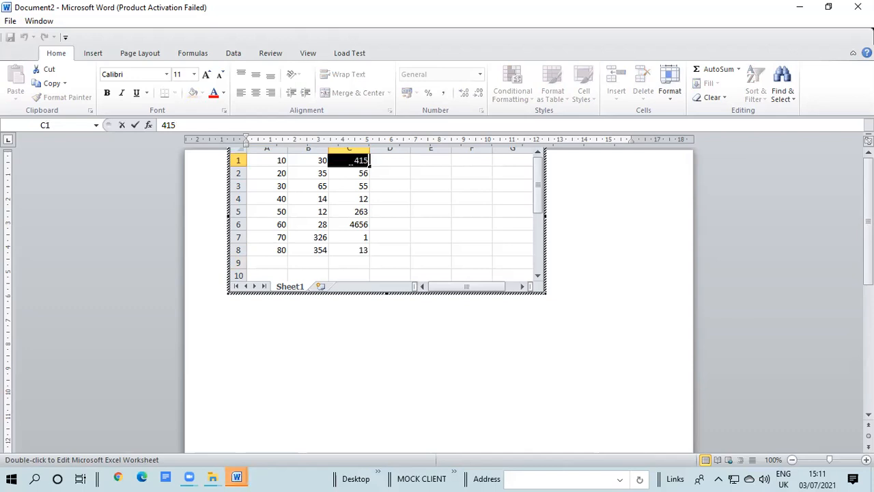
Select the range A1 to C8 in the embedded spreadsheet and return to the document
click(280, 165)
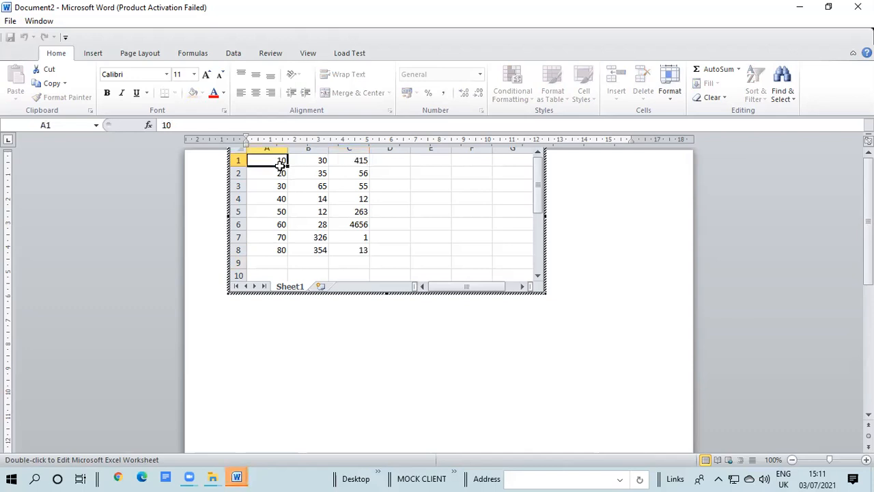
key(shift+Right)
key(shift+Right)
key(shift+Down)
key(shift+Down)
key(shift+Down)
key(shift+Down)
key(shift+Down)
key(shift+Down)
key(shift+Down)
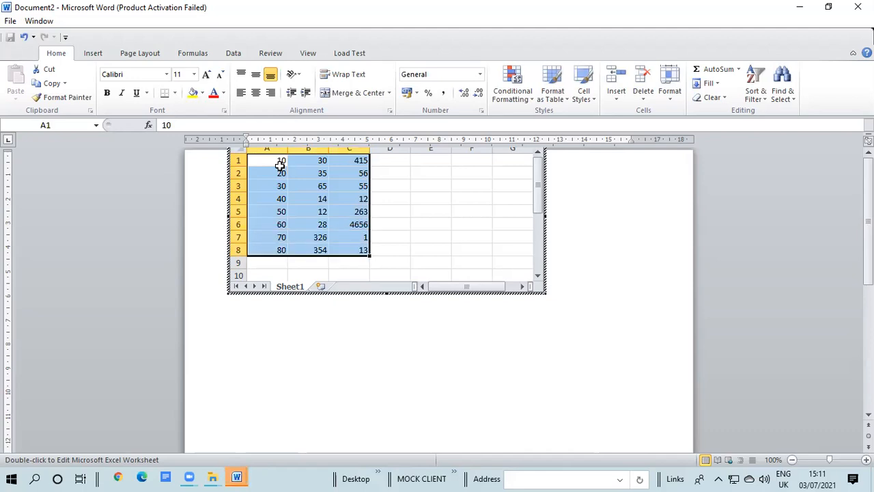
click(565, 238)
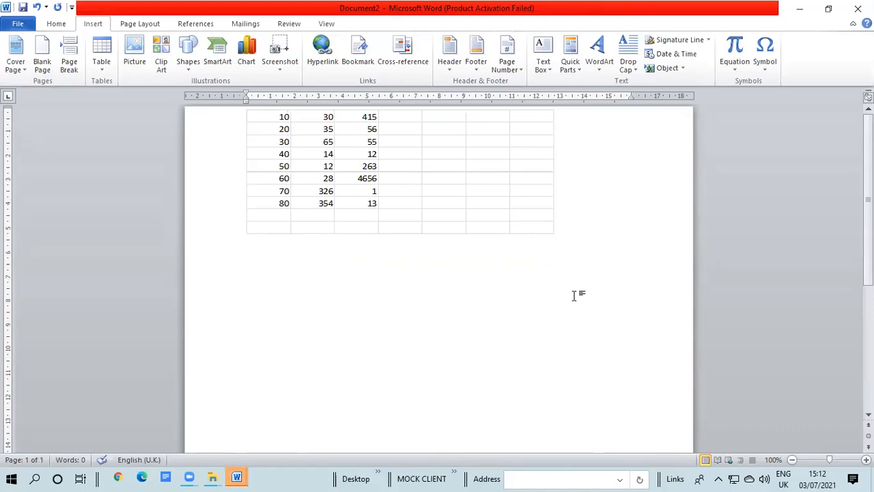
Insert the built-in Calendar 2 quick table below the embedded spreadsheet
click(104, 68)
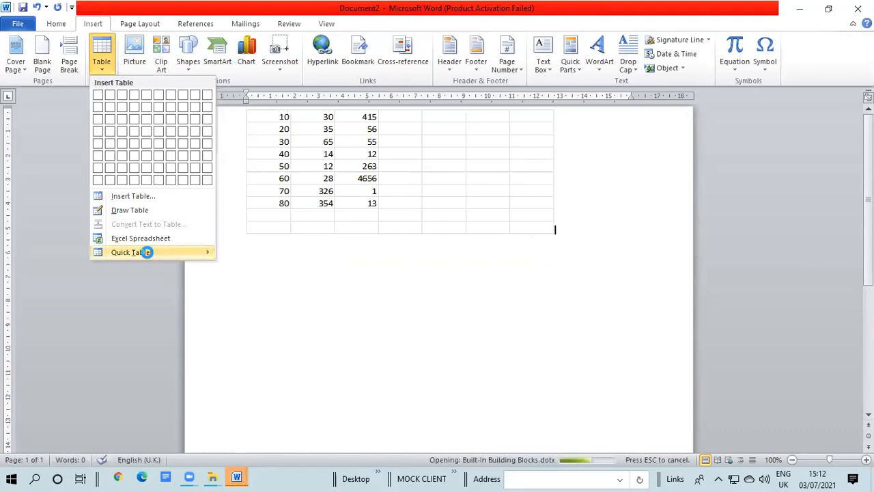
mouse_move(149, 256)
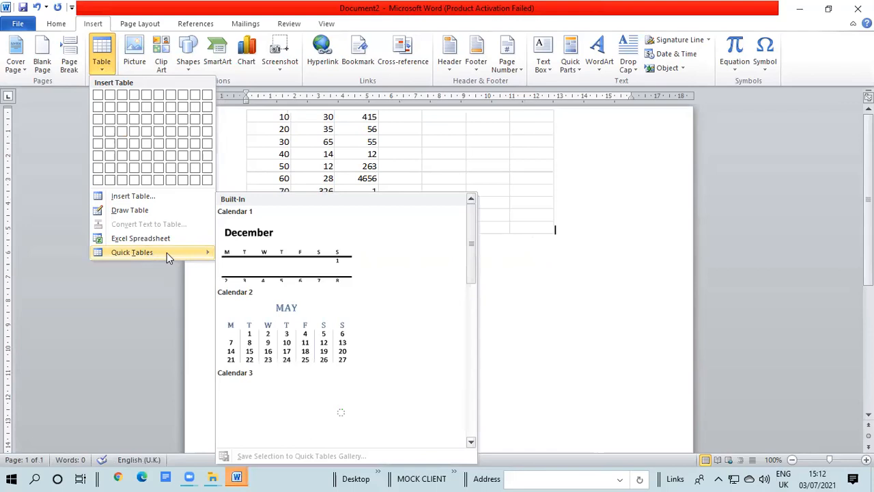
double_click(289, 343)
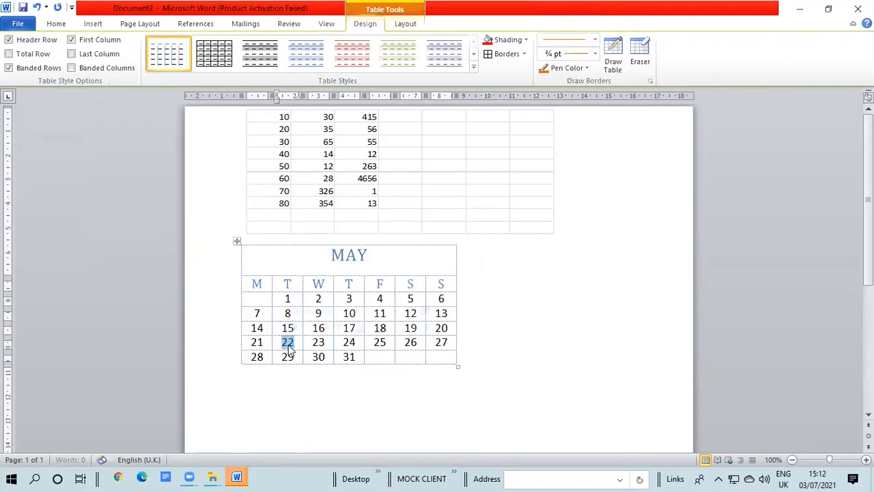
Replace the calendar title MAY with JULY and add a blank line below it in the title cell
click(375, 260)
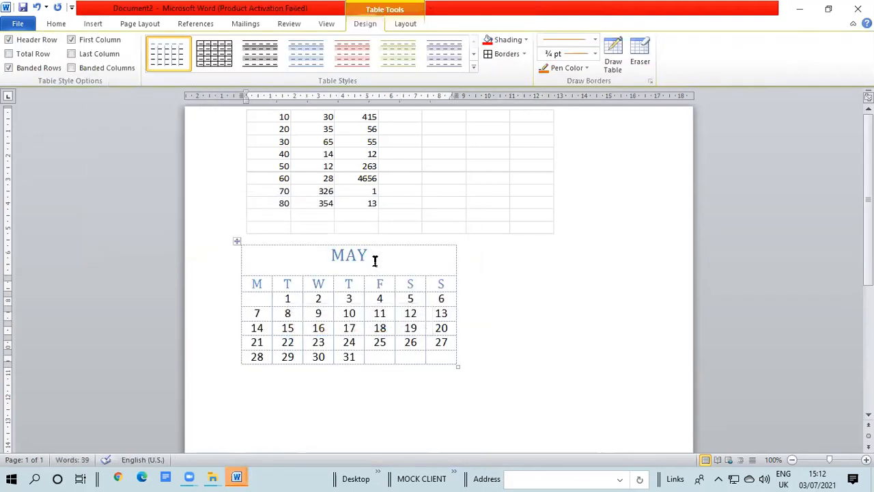
key(BackSpace)
key(BackSpace)
key(BackSpace)
text(JULY)
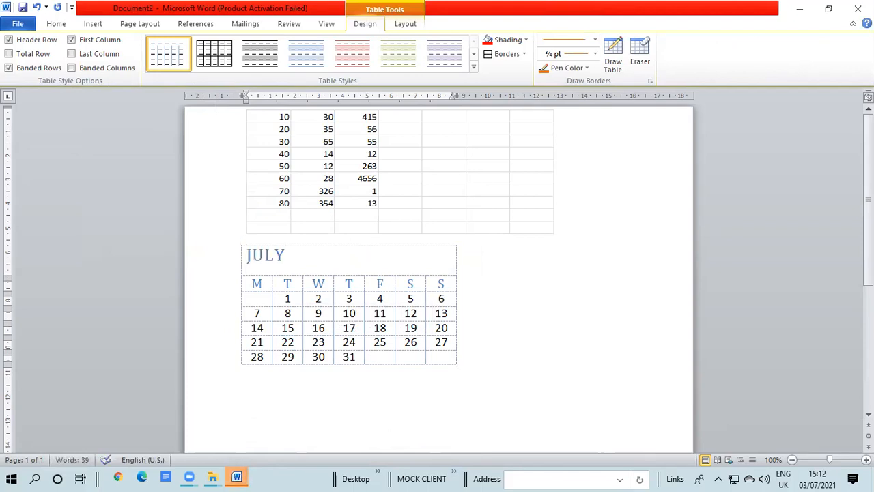
key(Return)
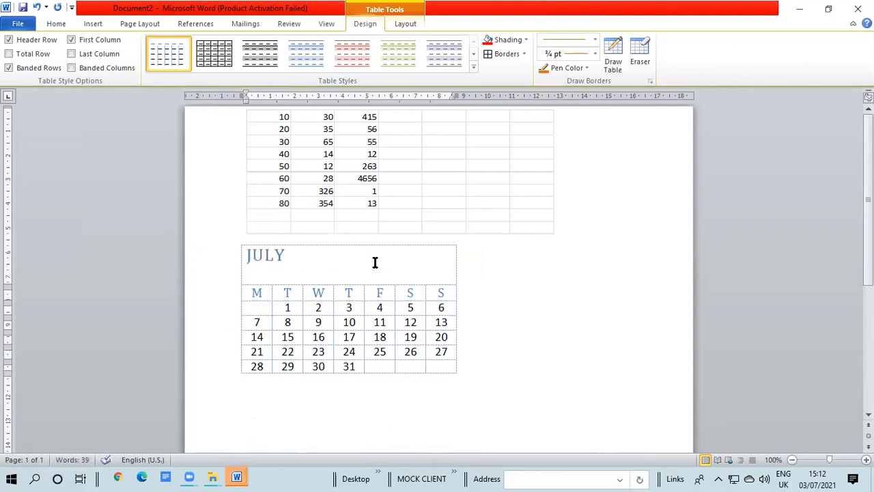
click(244, 259)
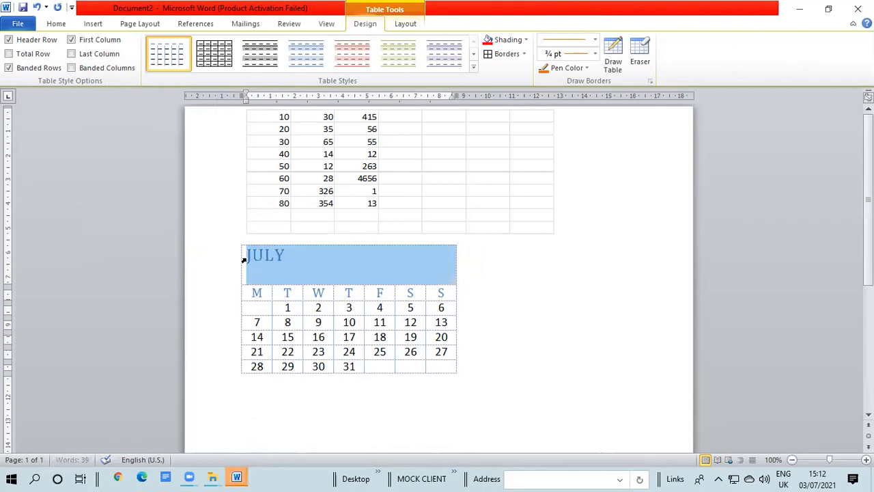
key(Right)
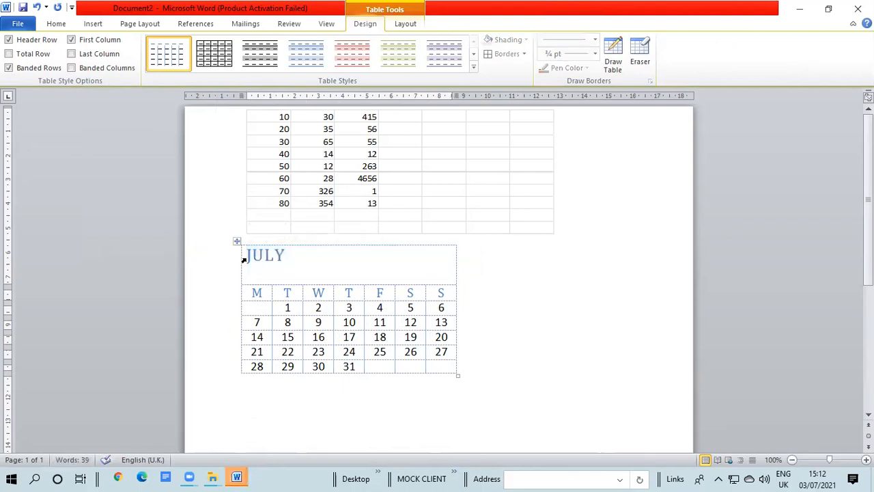
click(250, 256)
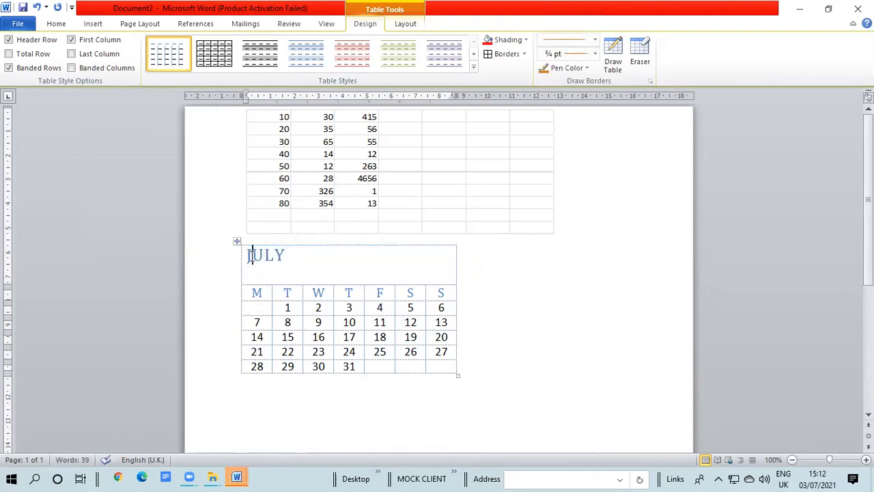
key(Tab)
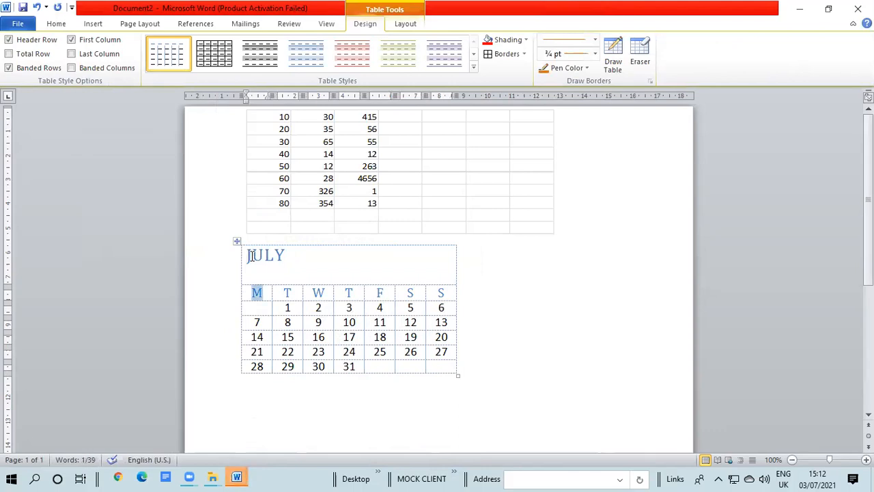
click(249, 255)
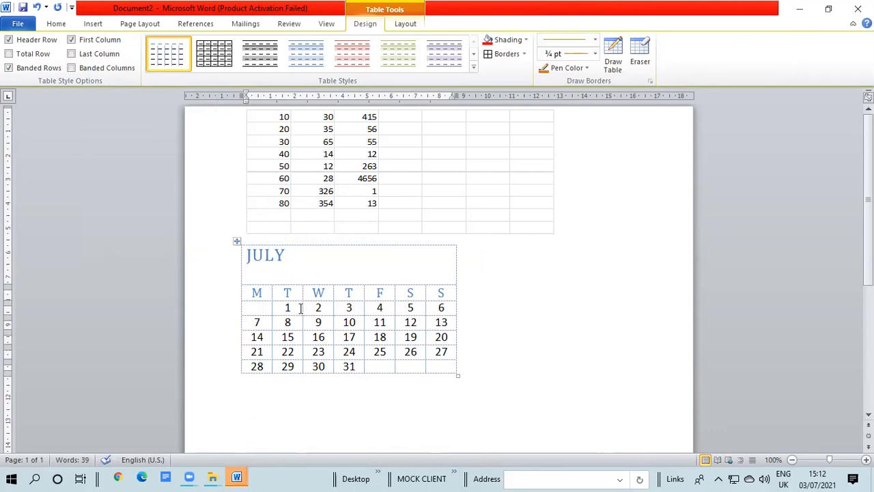
Clear the dates 1, 2 and 3 from the Tuesday, Wednesday and Thursday cells of the calendar's first week
click(356, 307)
key(BackSpace)
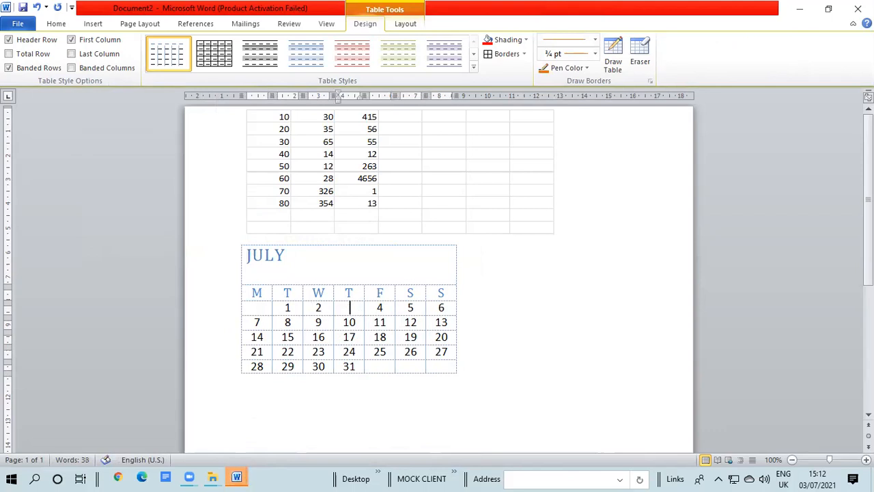
click(299, 309)
key(BackSpace)
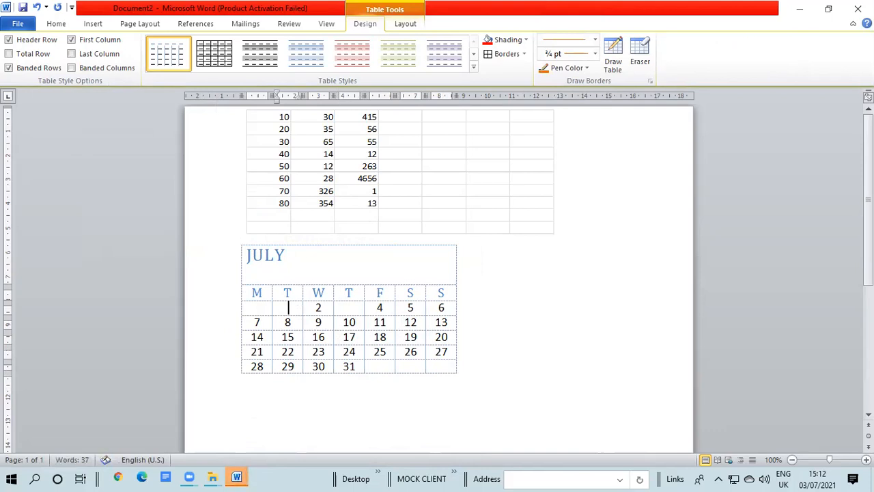
double_click(319, 308)
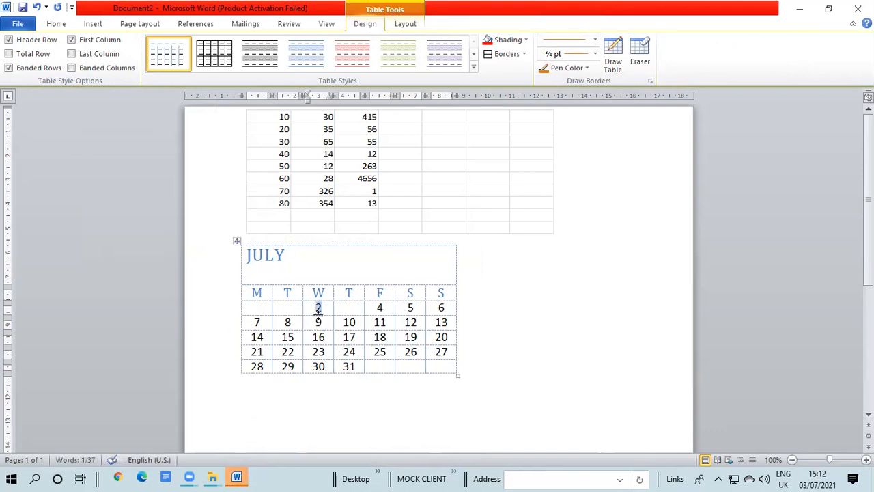
key(BackSpace)
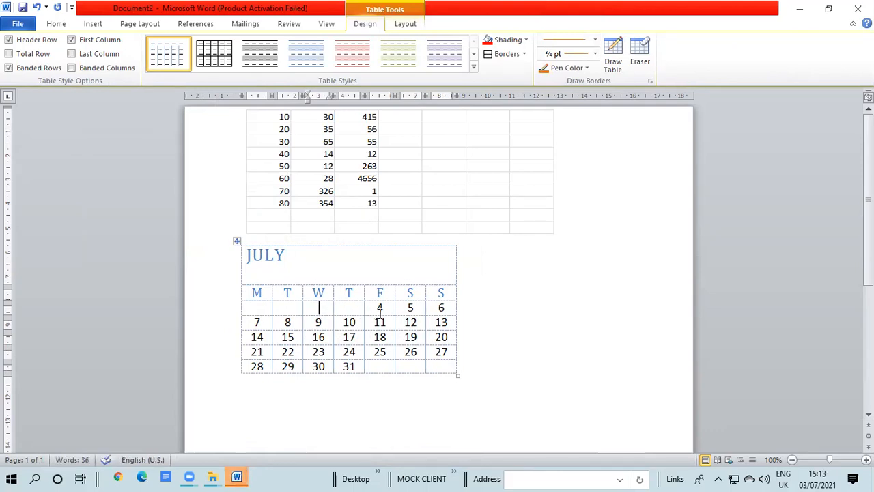
Enter 1, 2 and 3 in the Friday, Saturday and Sunday cells of the calendar's first week
click(382, 308)
text(1)
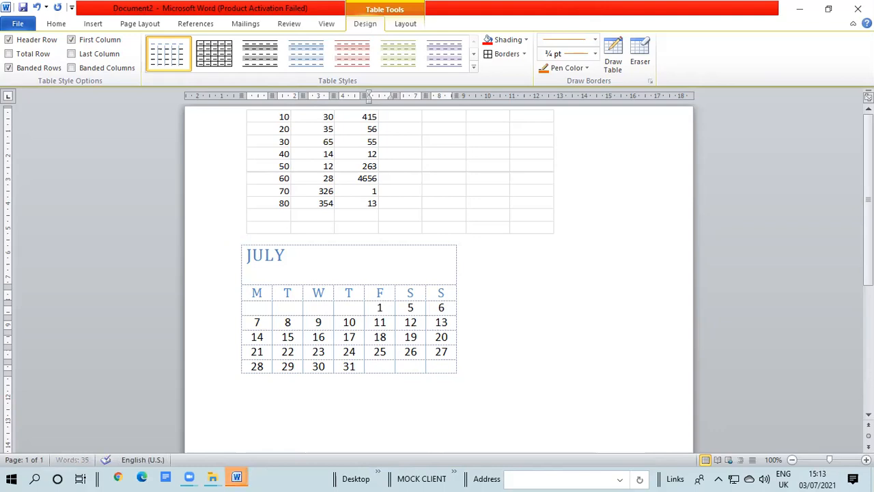
click(412, 308)
key(BackSpace)
text(2)
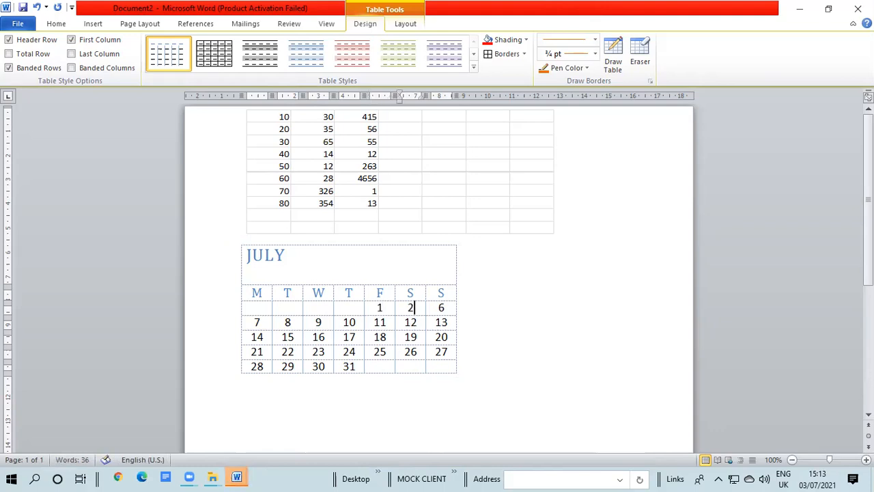
click(445, 308)
key(BackSpace)
text(3)
Set the border pen weight to 3 pt and draw a border along all four sides of the JULY title cell
click(595, 53)
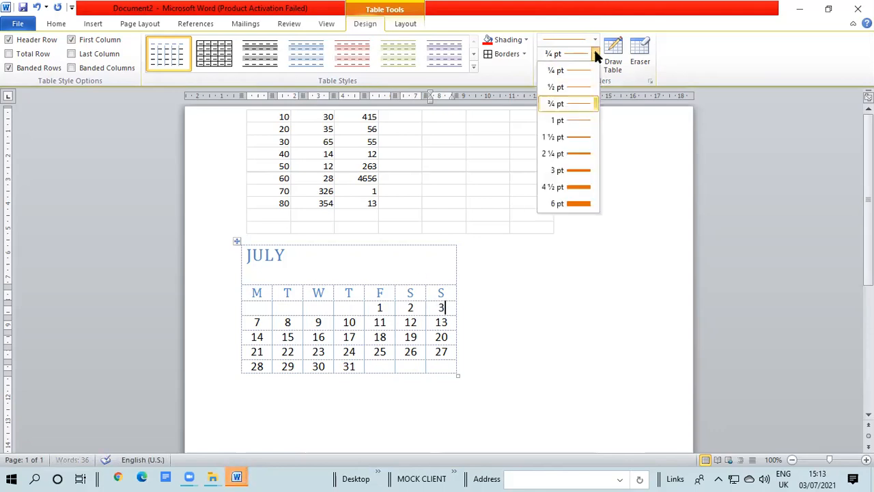
click(572, 171)
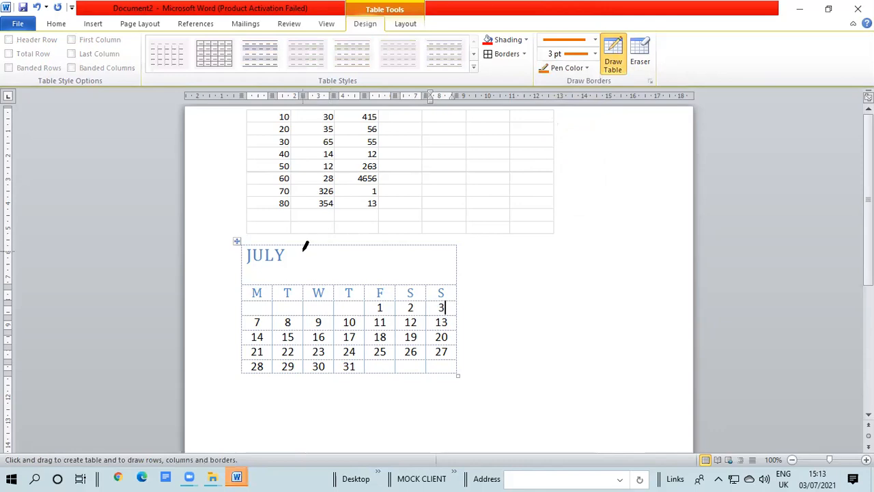
mouse_move(248, 242)
mouse_down()
mouse_move(390, 228)
mouse_move(469, 349)
mouse_move(471, 281)
mouse_move(454, 240)
mouse_up()
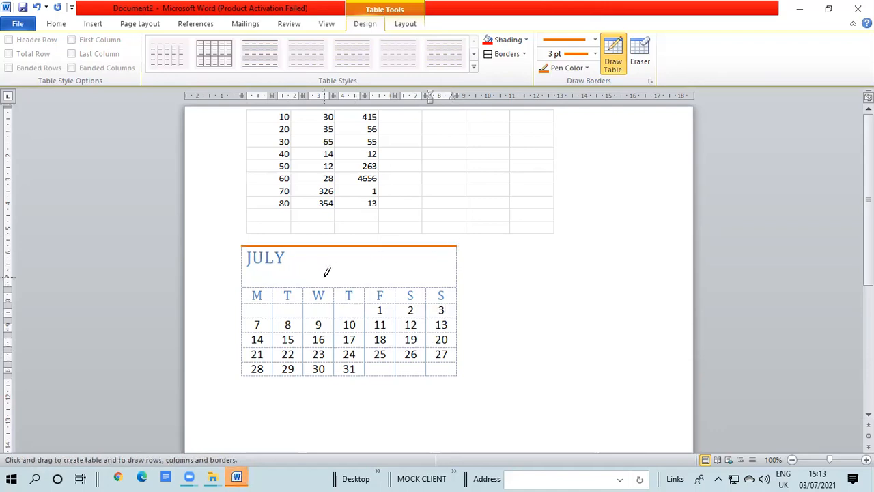
drag(248, 287, 456, 278)
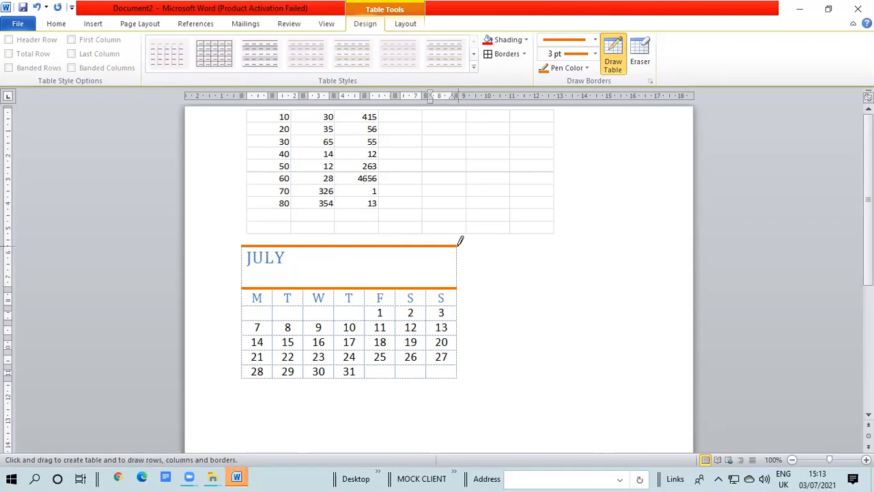
drag(459, 242, 460, 264)
drag(242, 254, 243, 286)
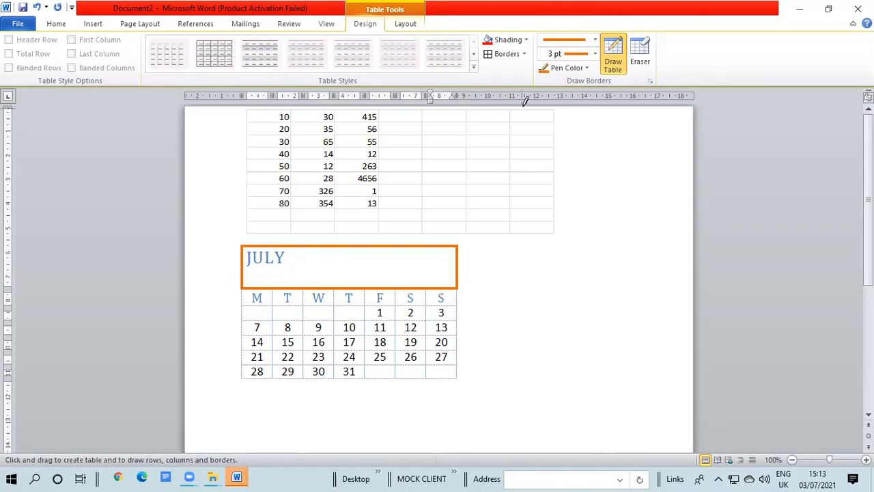
Apply All Borders to the date cells 3, 2 and 1 in the calendar's first week
click(524, 54)
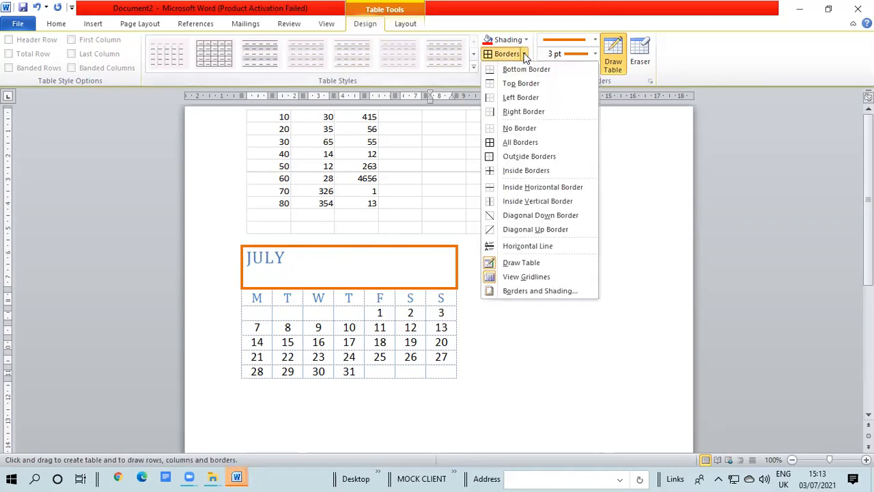
click(512, 142)
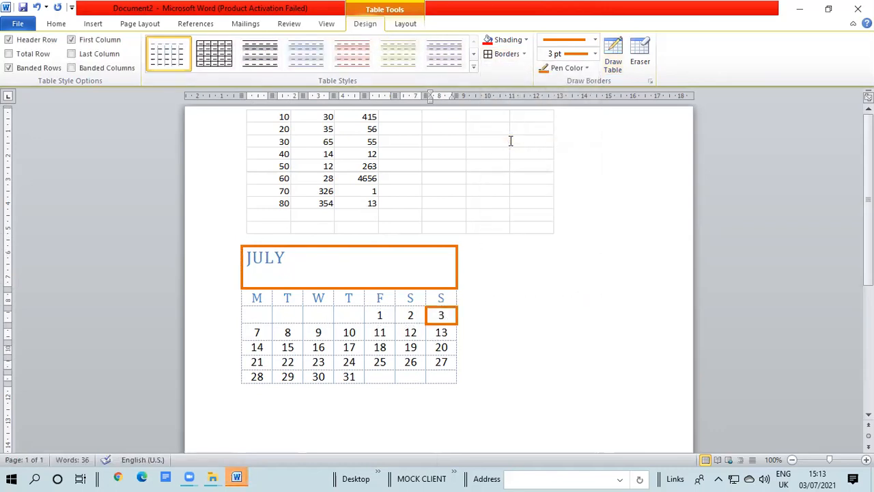
click(414, 317)
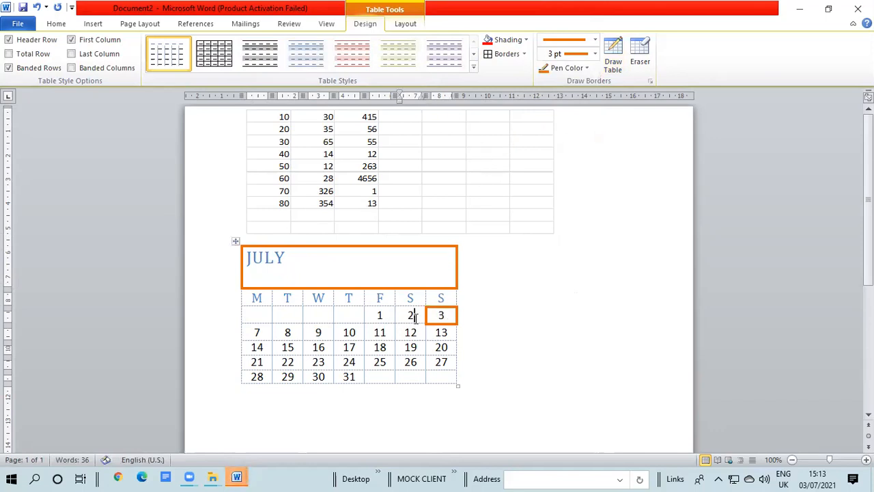
click(509, 54)
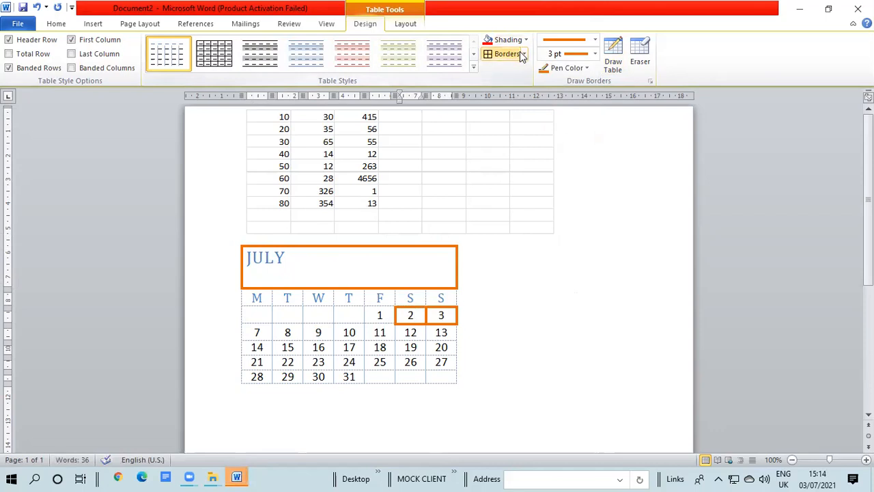
click(383, 316)
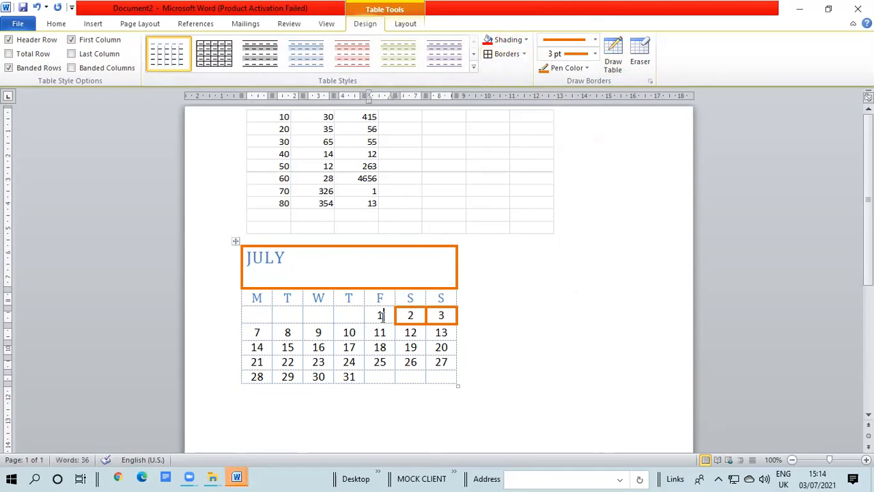
click(511, 57)
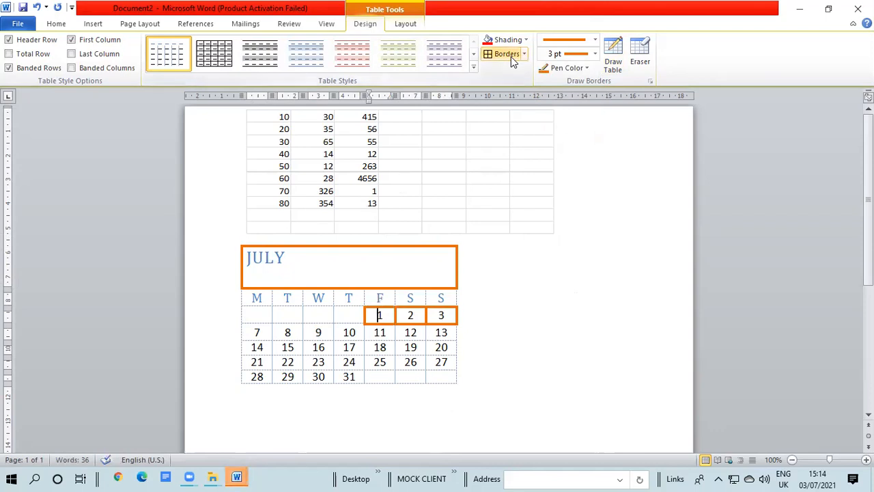
Apply All Borders to the date cells 7, 8, 9, 10 and 11 in the calendar's second week
key(Left)
key(Left)
key(Left)
key(Left)
key(Left)
key(Left)
key(Left)
key(Left)
key(Left)
click(510, 57)
key(Right)
click(510, 57)
key(Right)
key(Right)
click(511, 56)
key(Right)
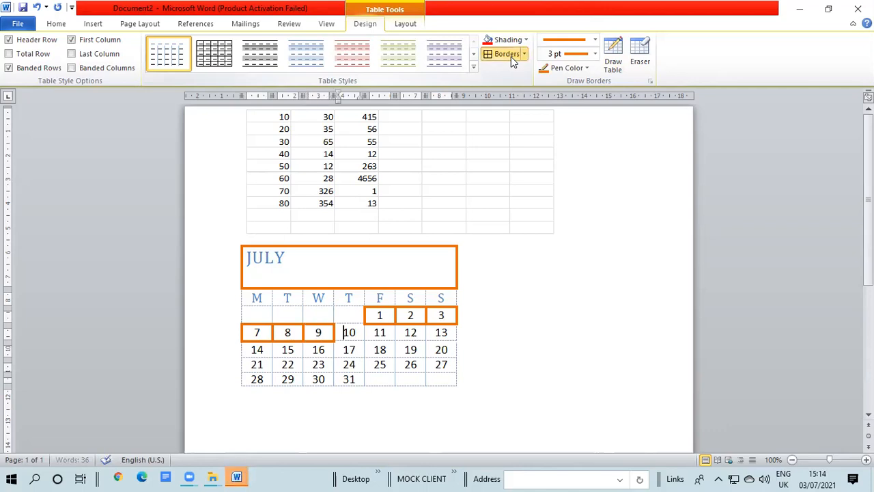
click(511, 56)
key(Right)
key(Right)
key(Right)
click(510, 57)
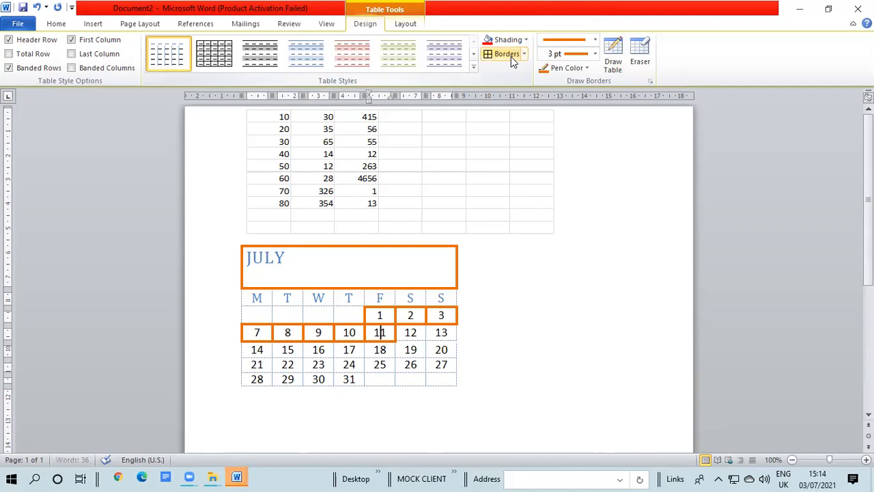
Apply All Borders to the date cells 12 and 13 in the calendar's second week
key(Right)
key(Right)
click(510, 57)
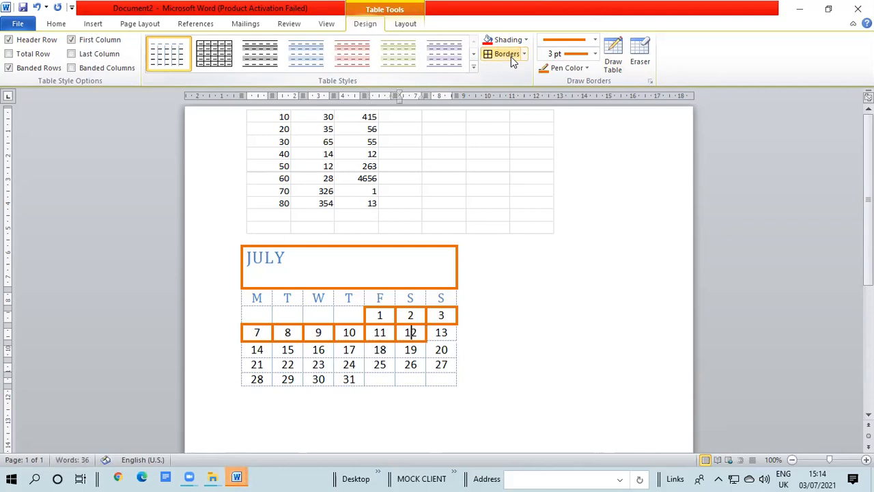
key(Right)
key(Right)
click(511, 56)
Apply All Borders to the date cells 20, 19 and 18 in the calendar's third week
key(Right)
key(Right)
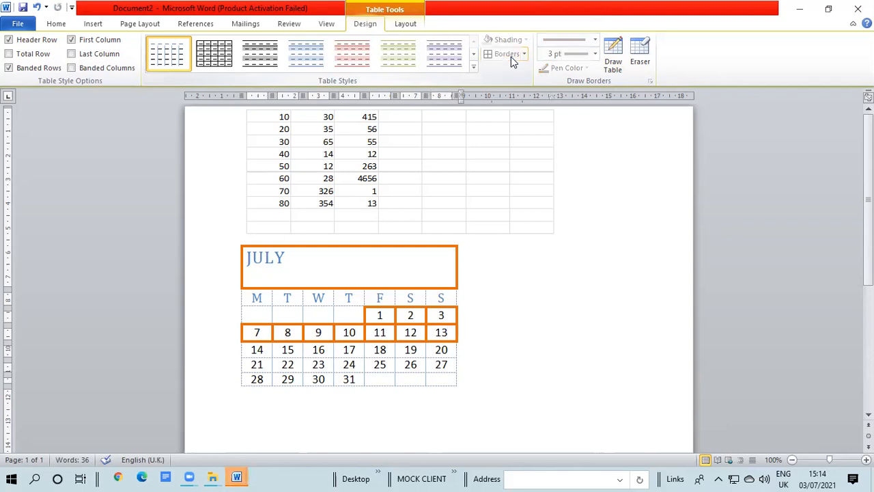
key(Down)
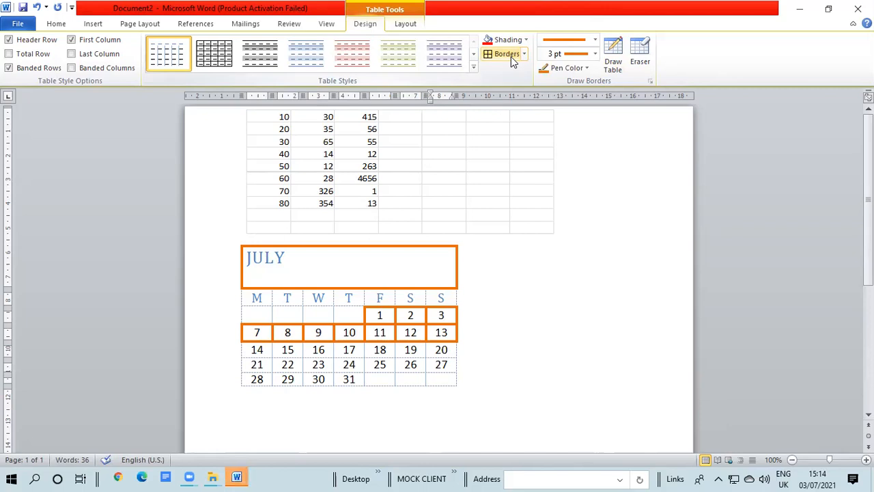
click(511, 56)
key(Left)
key(Left)
click(511, 56)
key(Left)
key(Left)
key(Left)
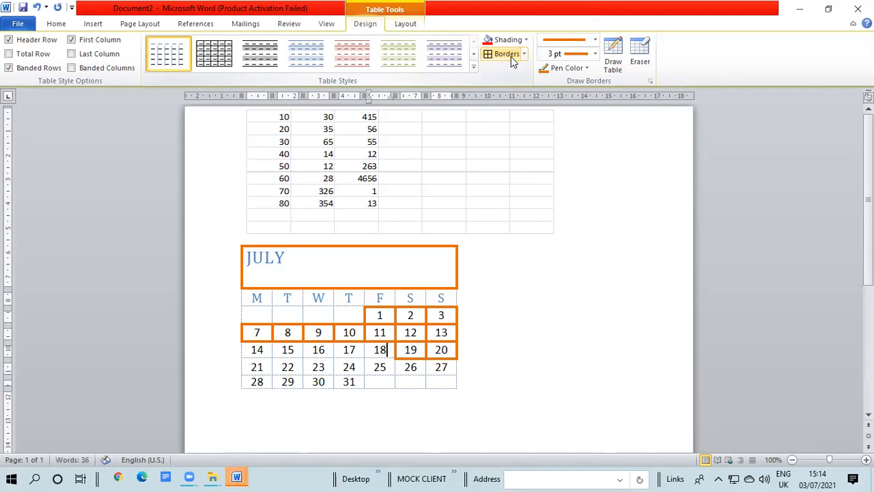
click(511, 57)
Apply All Borders to the date cells 17, 16, 15 and 14 in the calendar's third week
key(Left)
key(Left)
key(Left)
click(510, 57)
key(Left)
key(Left)
key(Left)
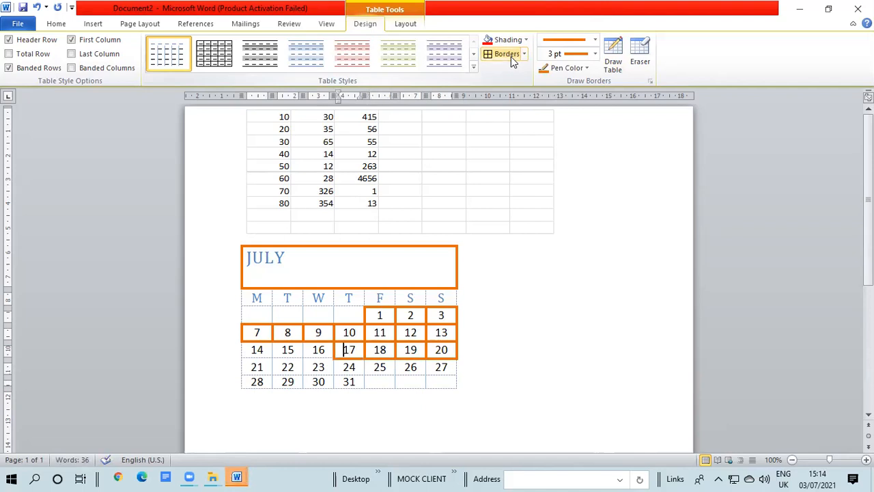
click(511, 56)
key(Left)
click(511, 57)
key(Left)
key(Left)
key(Left)
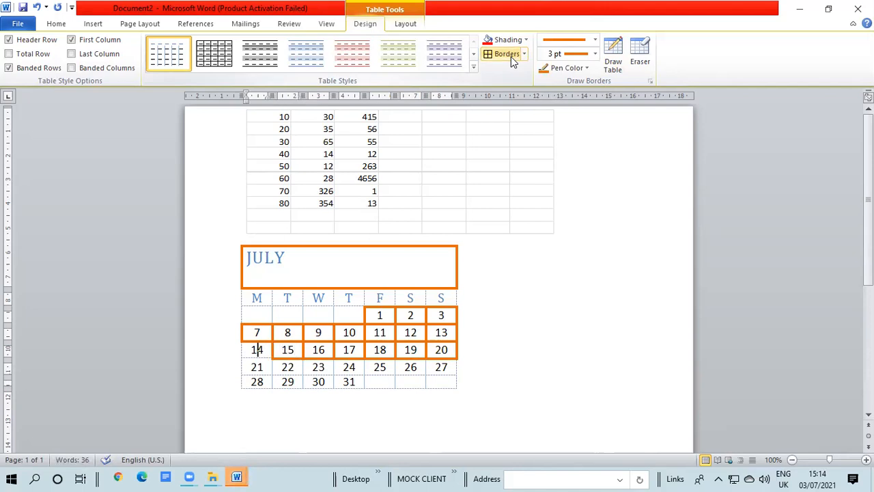
click(511, 56)
key(Left)
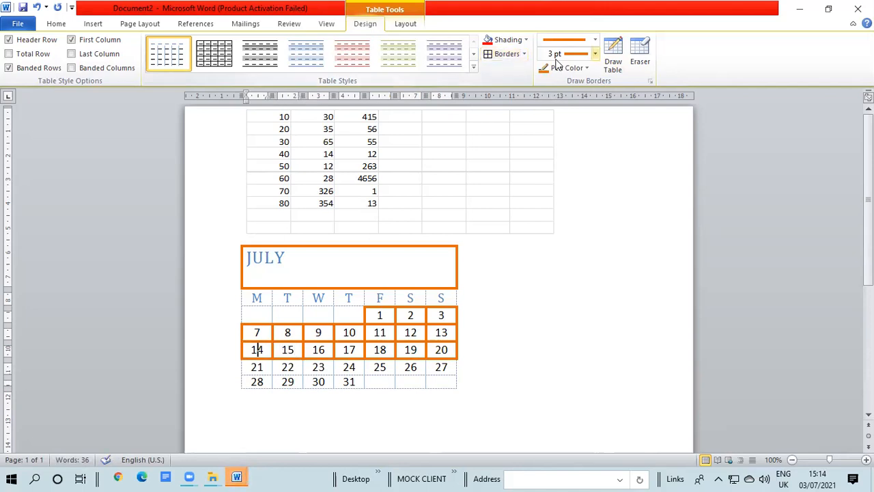
Set the border pen to a dashed ½ pt line and draw it beneath the calendar row 21 to 27
click(594, 55)
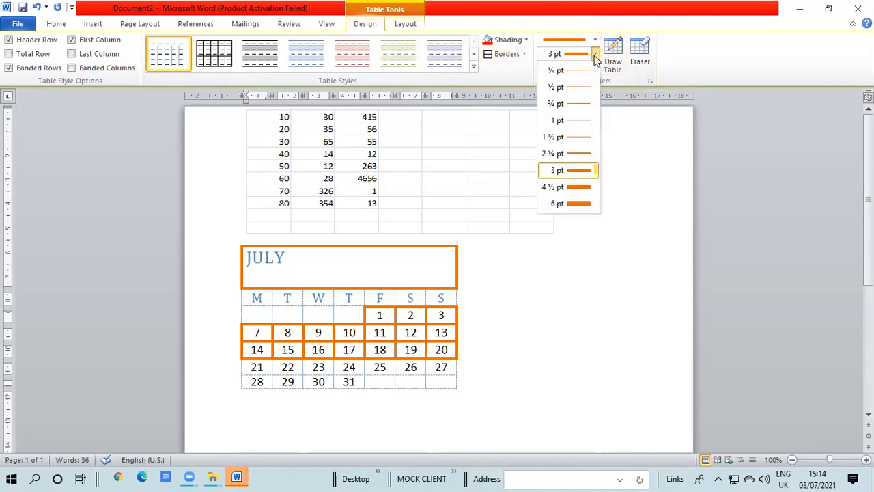
click(566, 102)
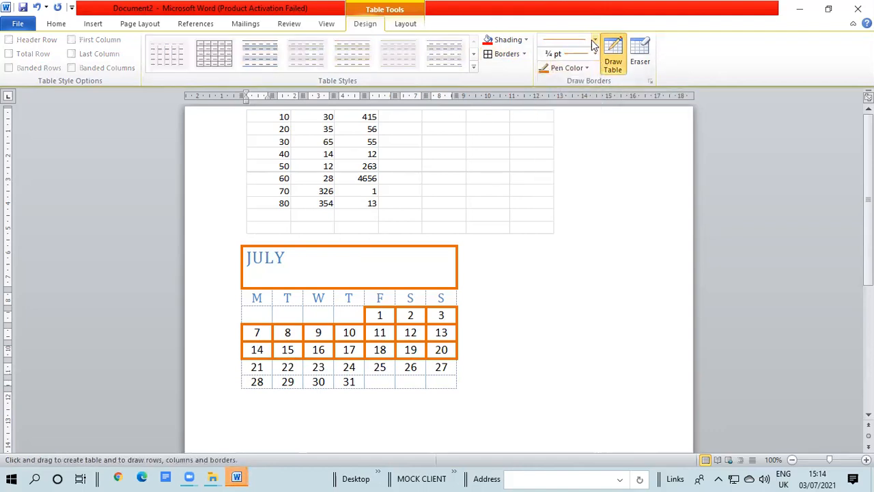
click(594, 40)
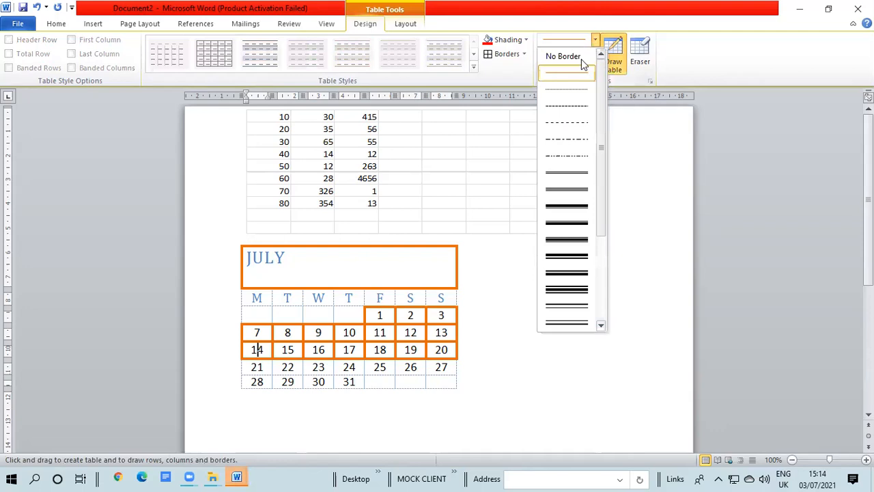
click(561, 122)
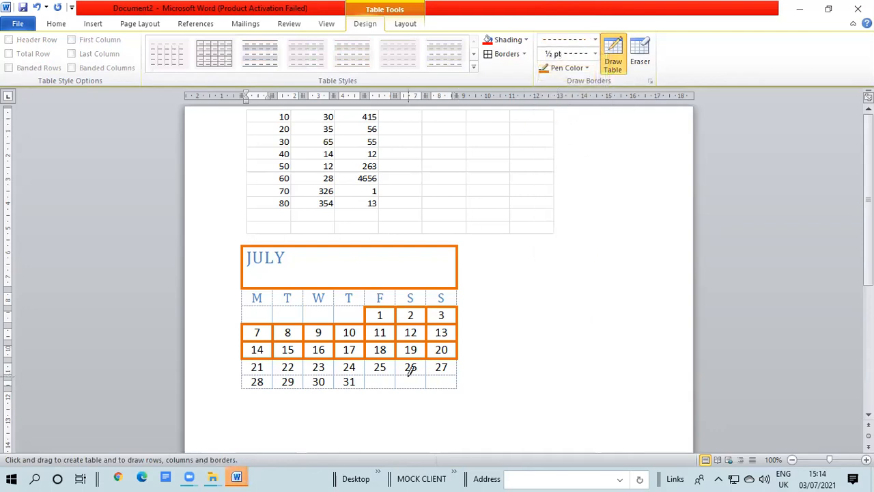
drag(259, 374, 441, 372)
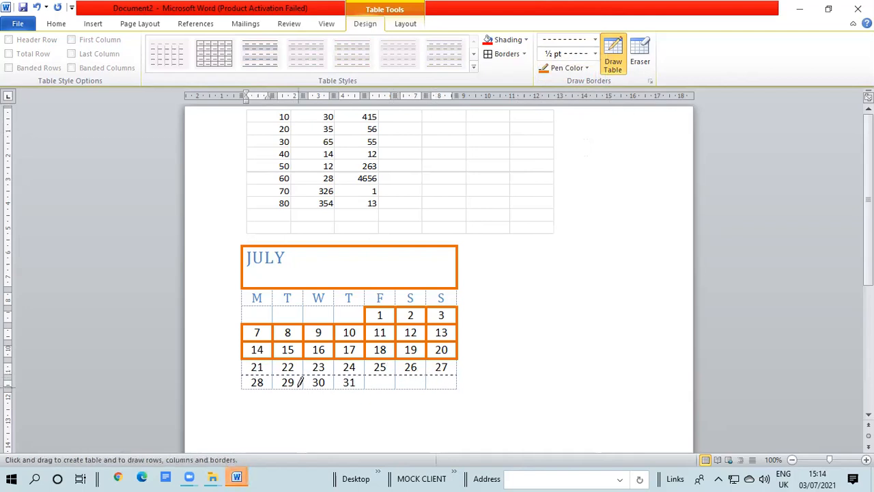
mouse_move(247, 384)
mouse_down()
mouse_move(484, 384)
mouse_move(453, 383)
mouse_move(462, 384)
mouse_up()
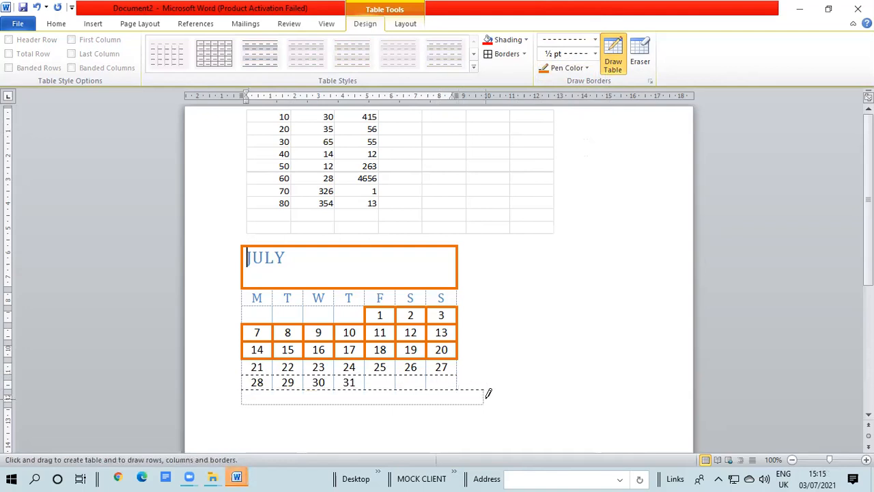
drag(488, 394, 488, 392)
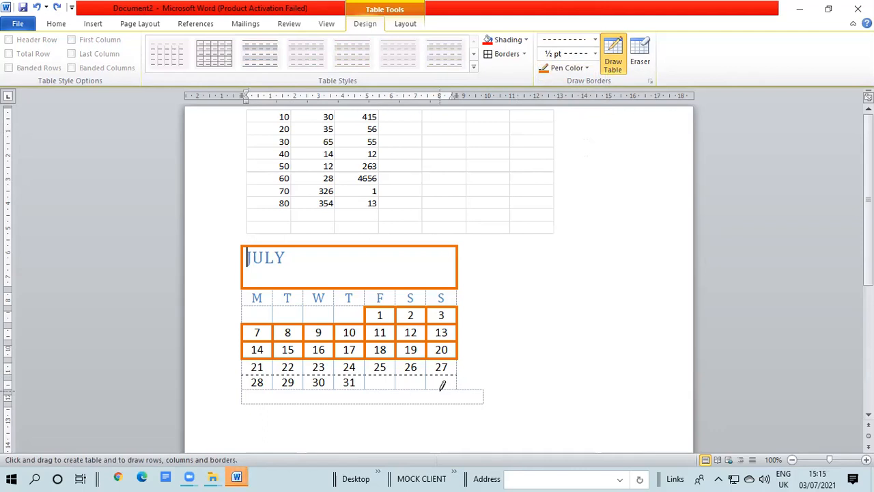
key(ctrl+z)
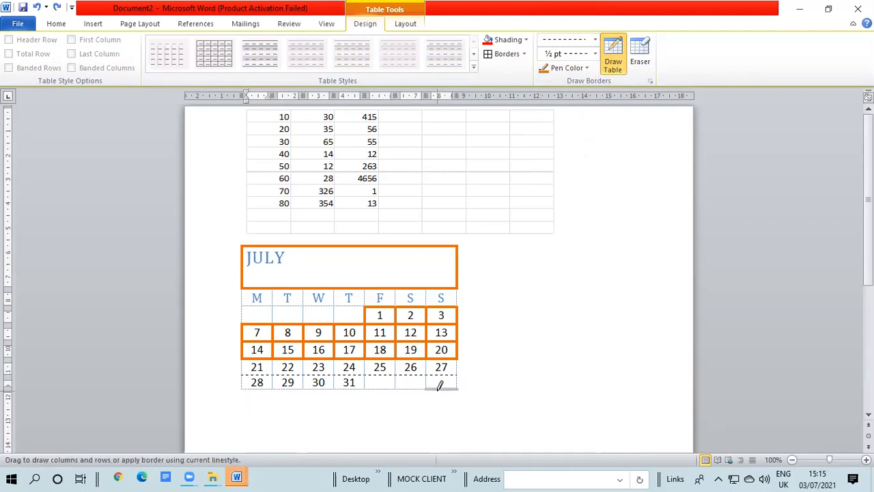
Draw a dashed border along the whole lower edge of the calendar's last row
mouse_move(439, 386)
mouse_down()
mouse_move(342, 394)
mouse_move(247, 392)
mouse_move(241, 381)
mouse_up()
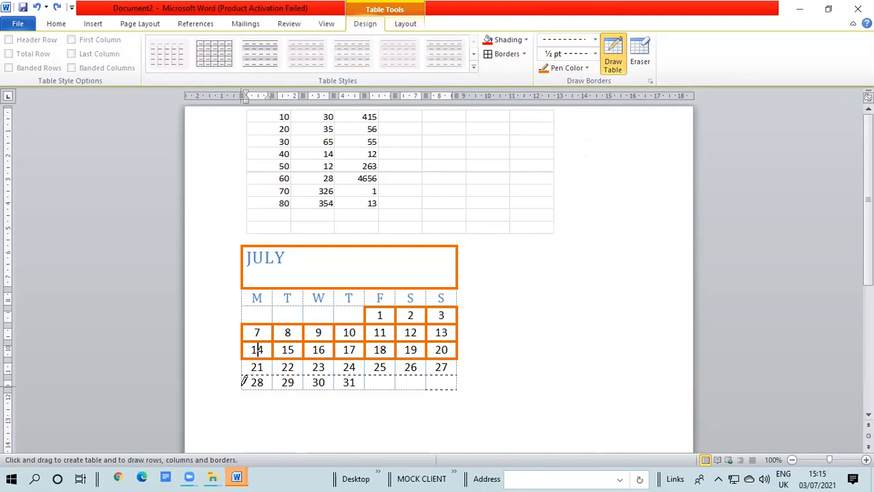
drag(244, 385, 437, 384)
Set the calendar's default cell margins to 0.1 cm top and 0.15 cm bottom, and increase the left and right margins one increment each
click(405, 24)
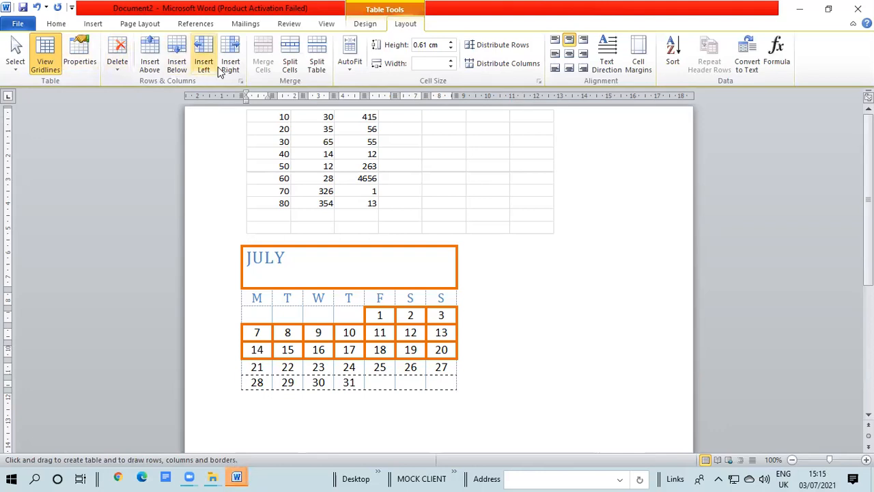
click(635, 74)
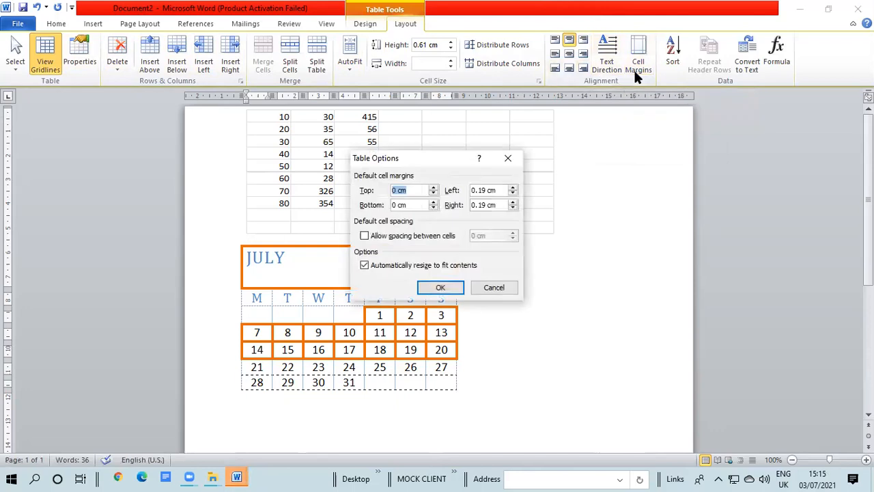
click(433, 190)
click(435, 203)
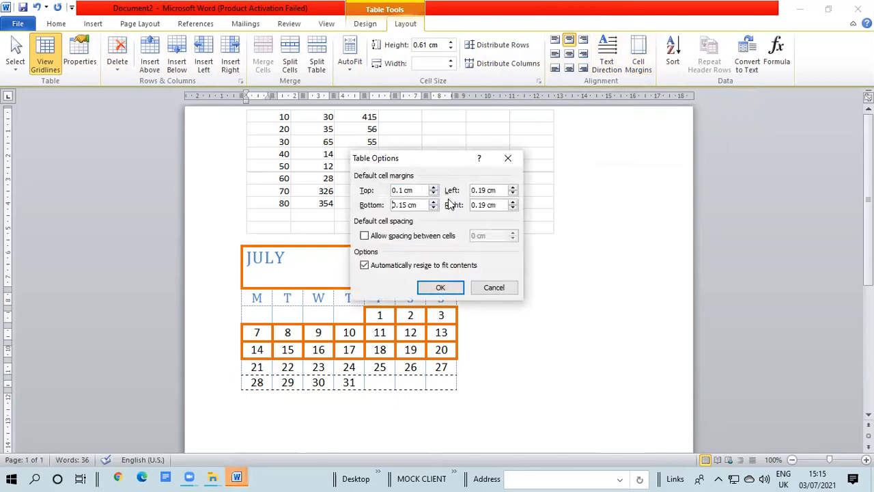
click(513, 190)
click(513, 202)
click(440, 287)
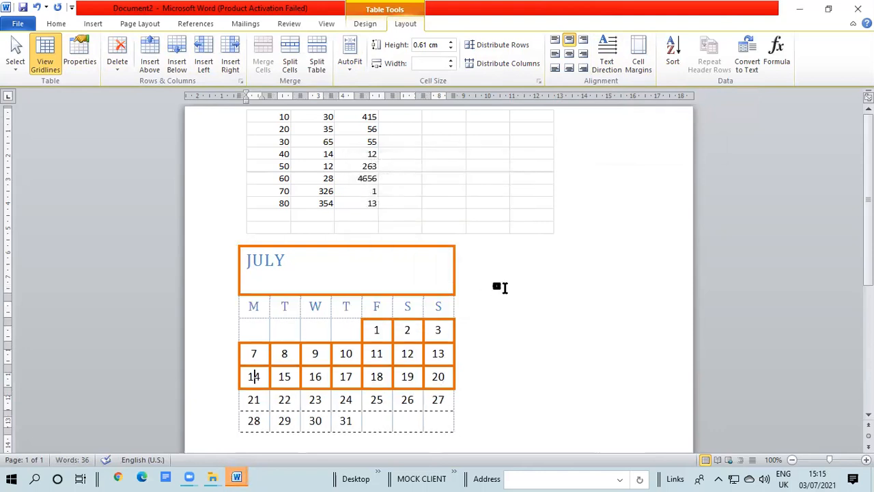
From the date cell 14, set the row height to 0.6 cm and the Monday column's width to 5.1 cm
click(254, 376)
click(450, 42)
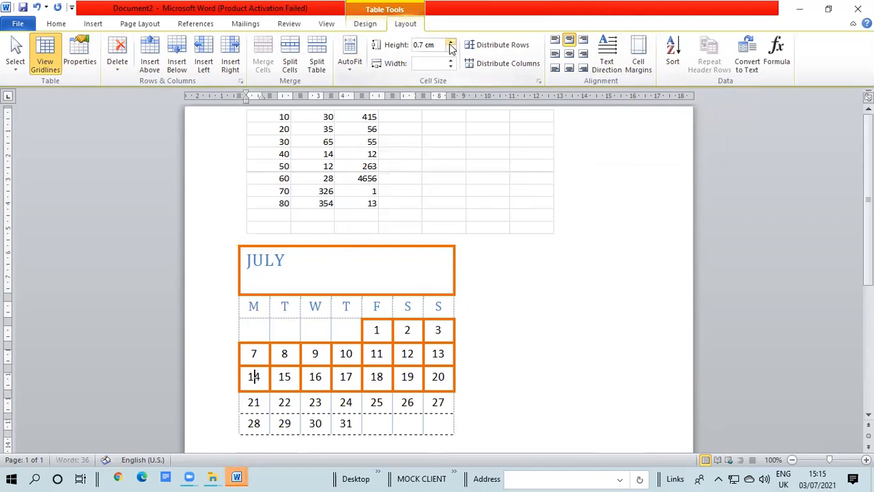
click(450, 48)
drag(450, 60, 451, 60)
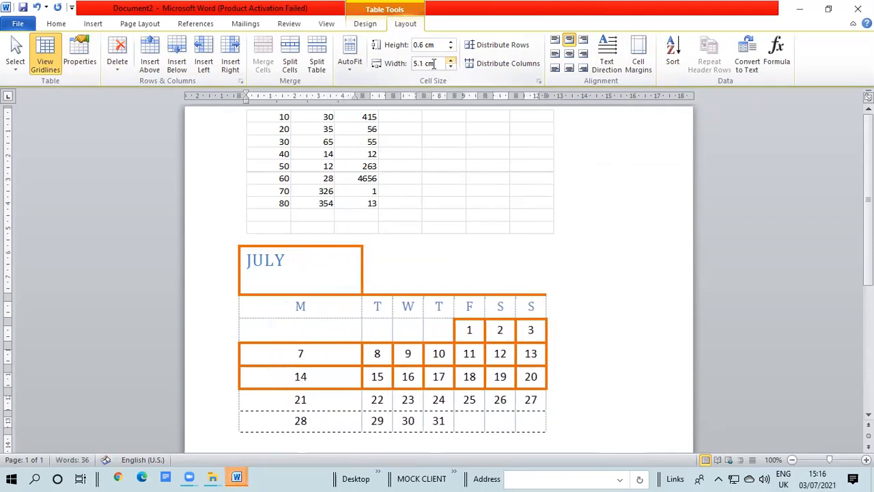
Try AutoFit Contents, AutoFit Window and Fixed Column Width on the calendar, finishing with AutoFit Contents
click(351, 71)
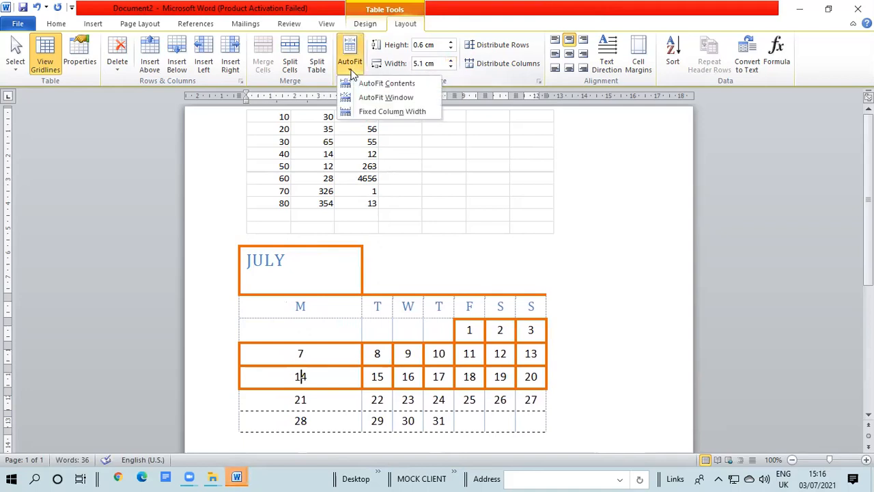
click(378, 85)
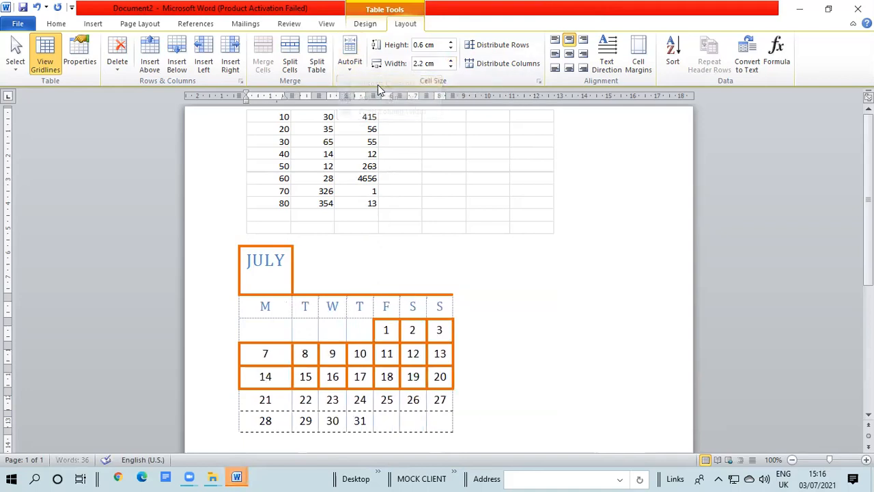
click(349, 67)
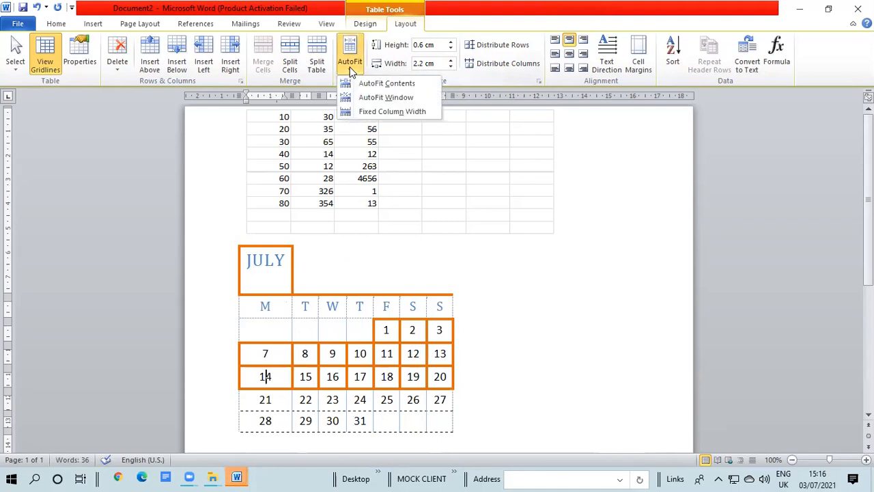
click(379, 98)
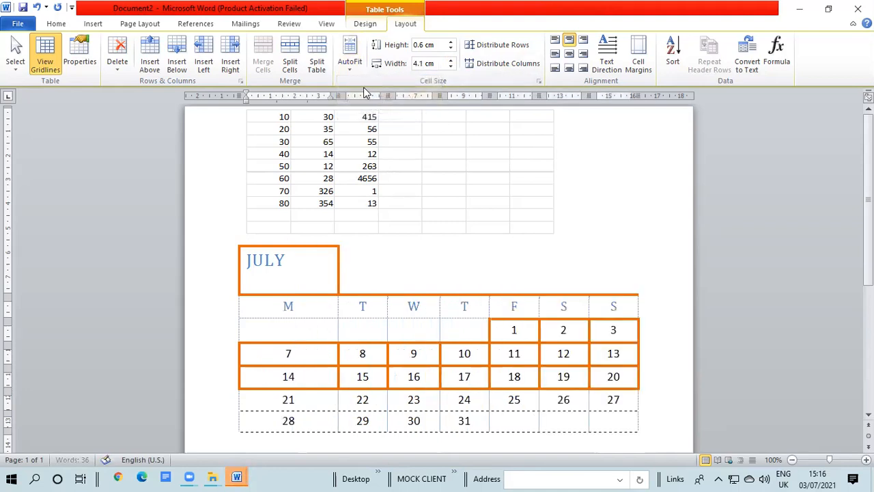
click(352, 74)
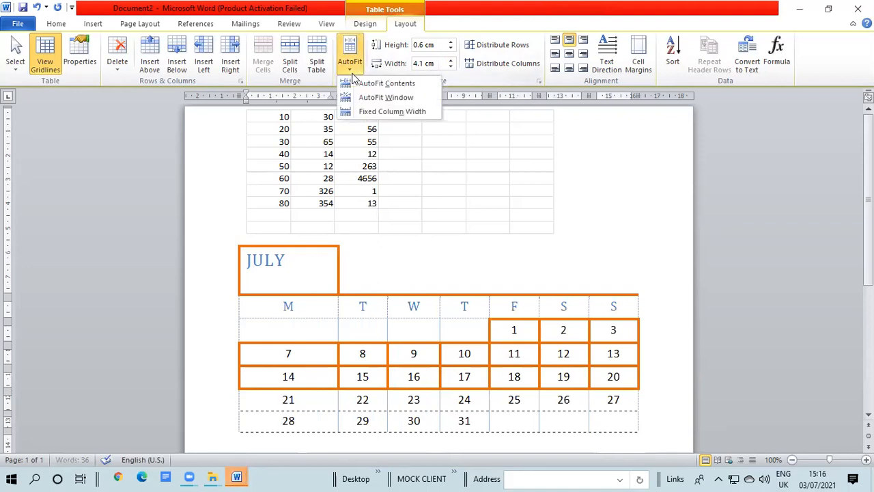
click(380, 111)
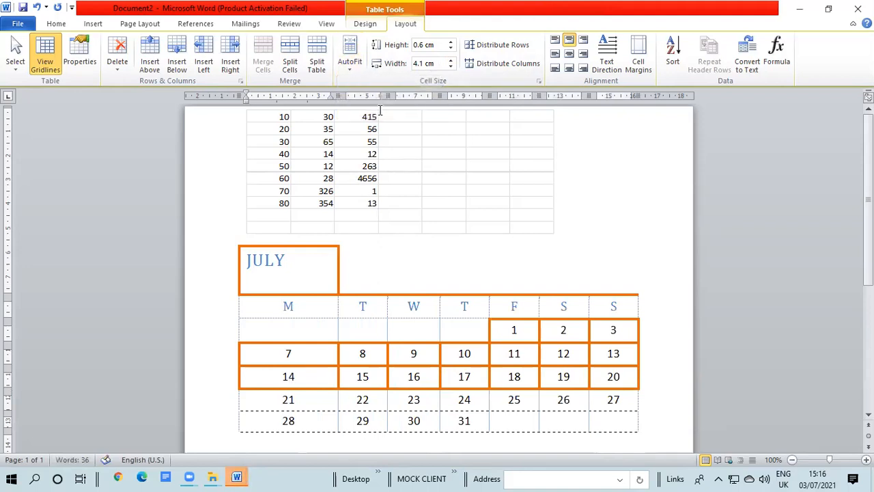
click(351, 69)
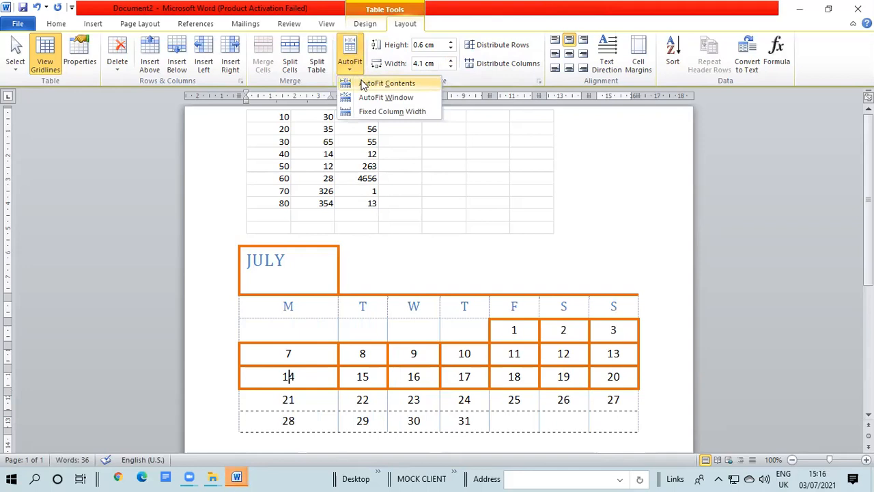
click(361, 82)
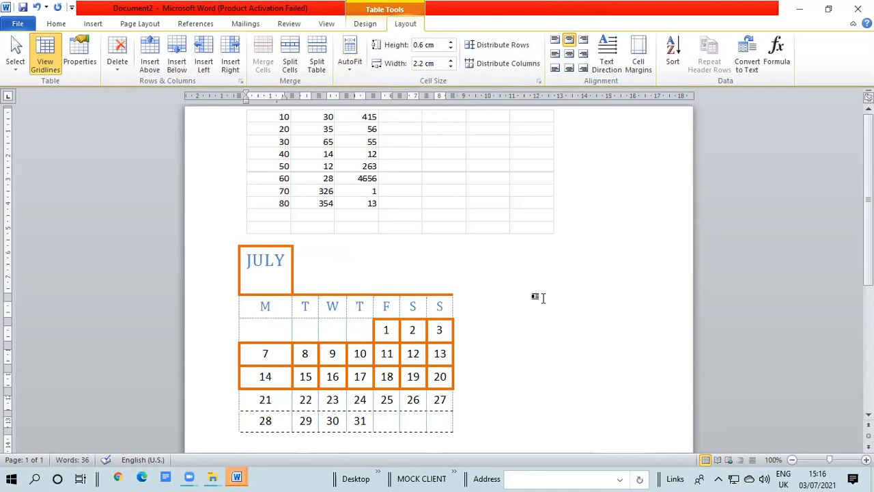
Add a Box page border with the orange 3 pt solid line to the whole document
click(364, 24)
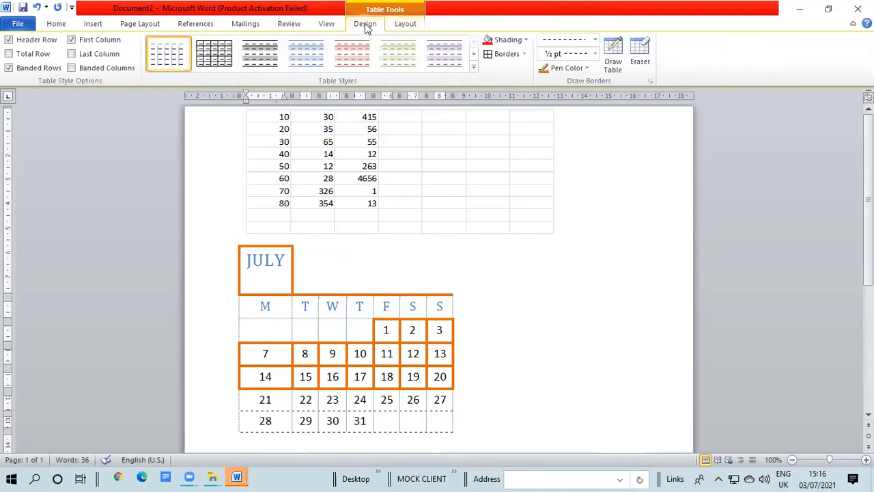
click(327, 24)
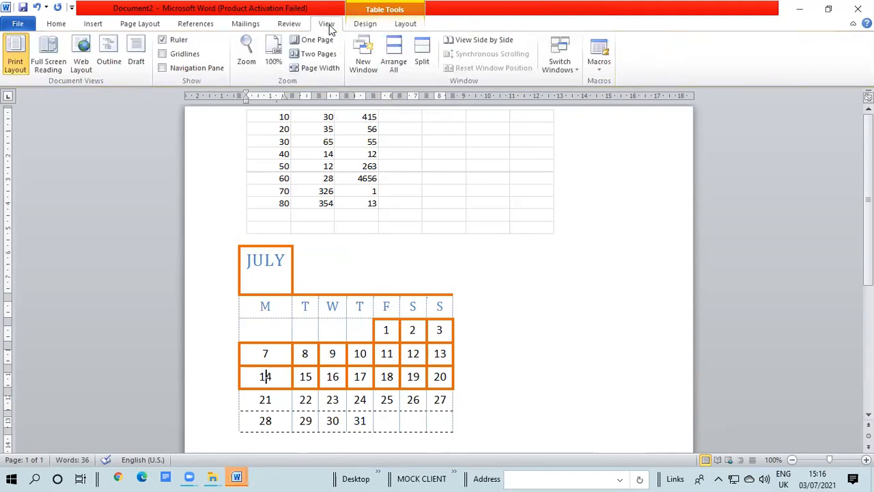
click(140, 24)
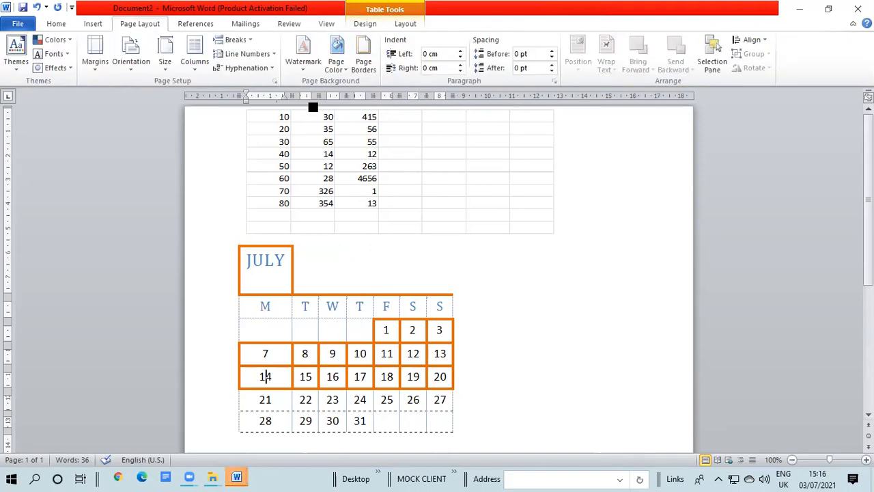
click(345, 68)
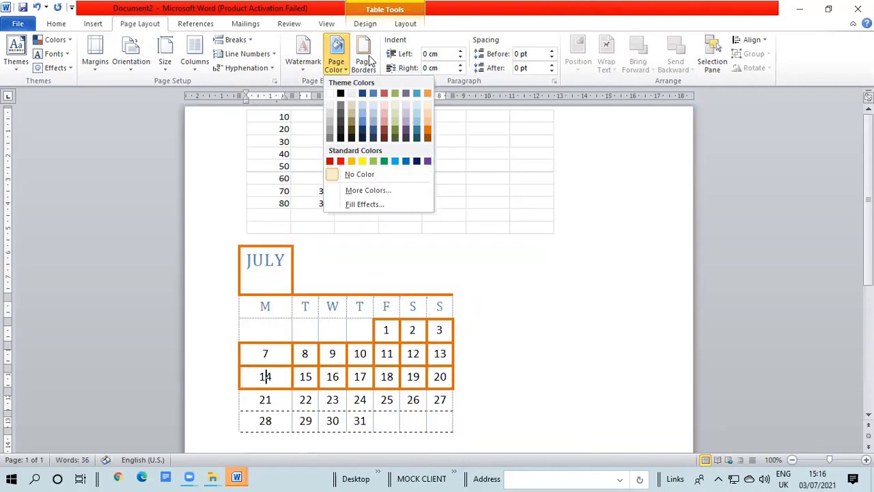
click(368, 57)
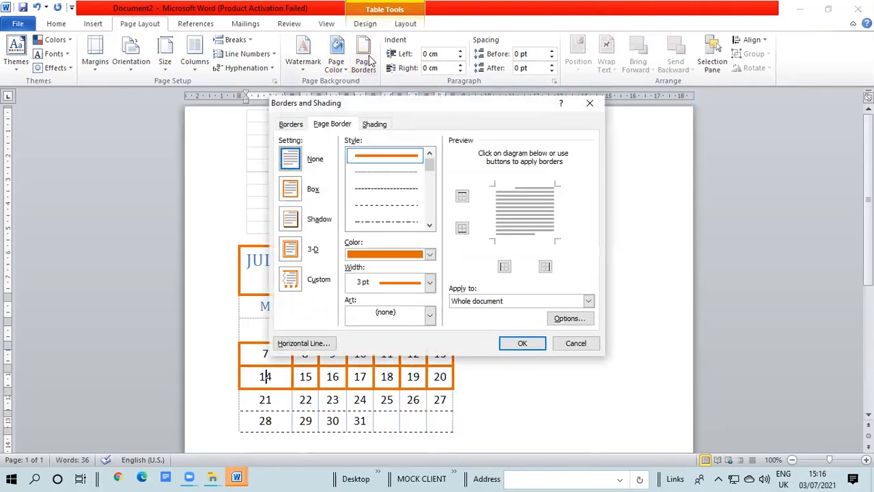
click(294, 191)
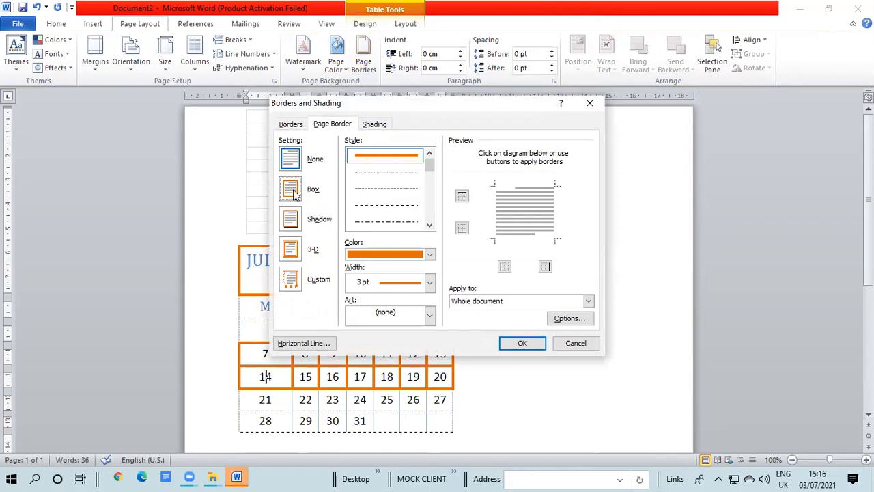
click(523, 344)
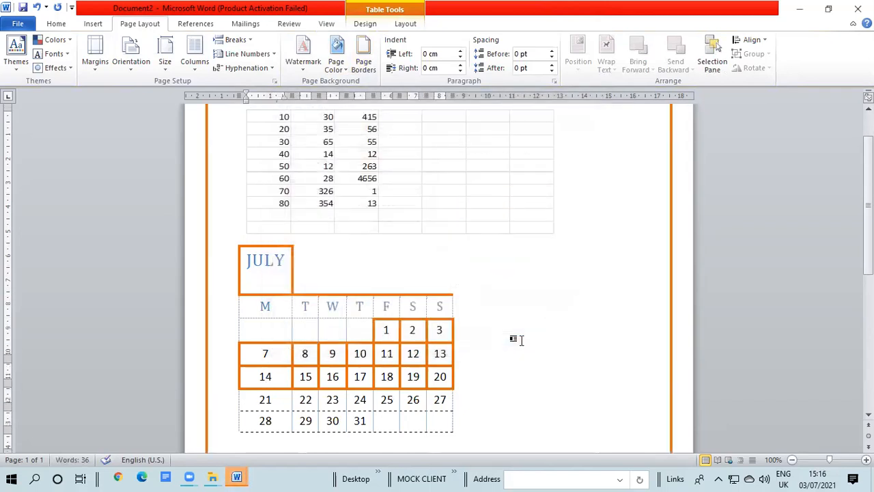